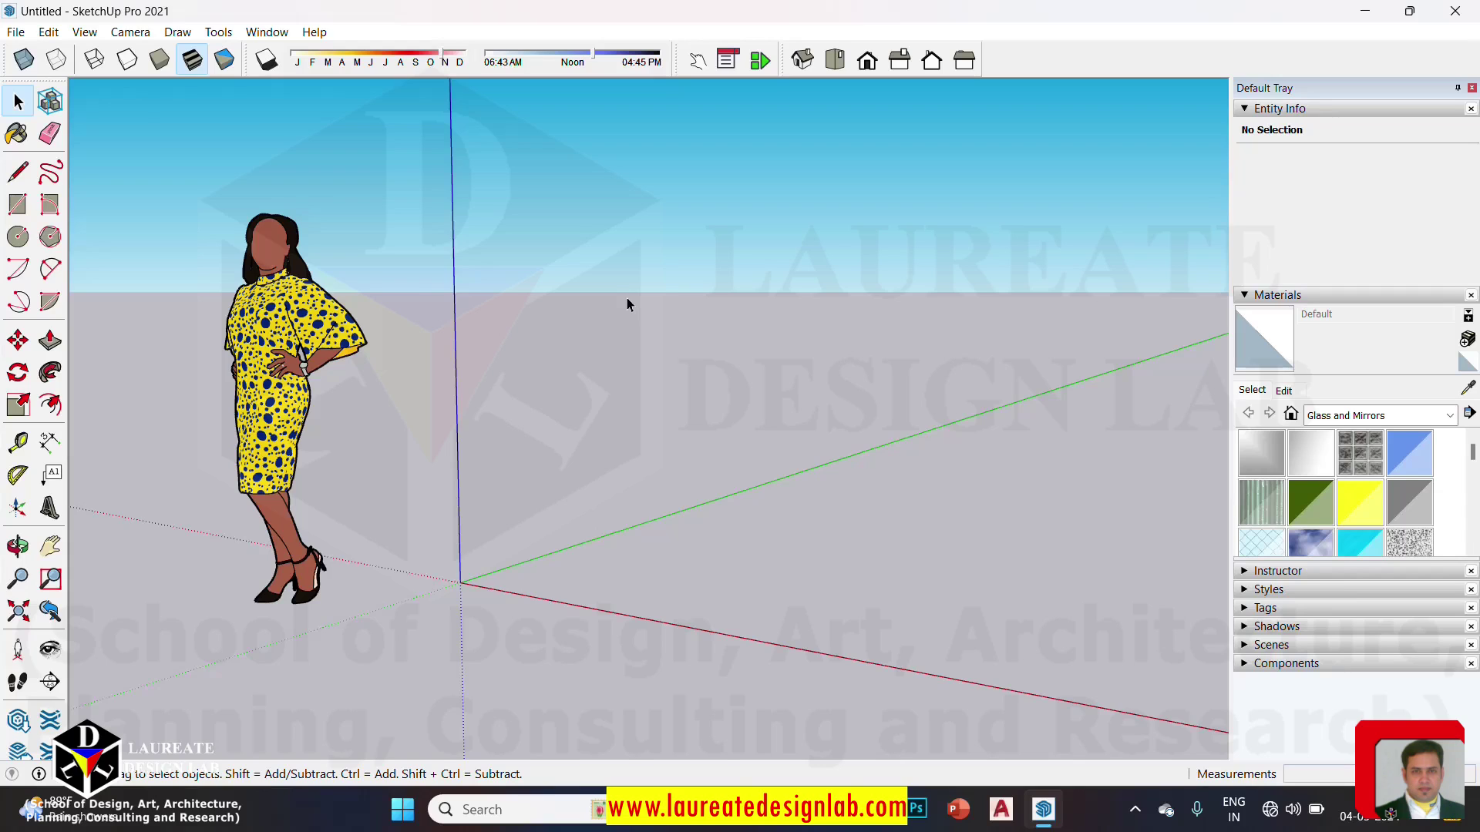
Step: Draw a circle centred at the origin and a rectangle on the ground to its right
click(19, 237)
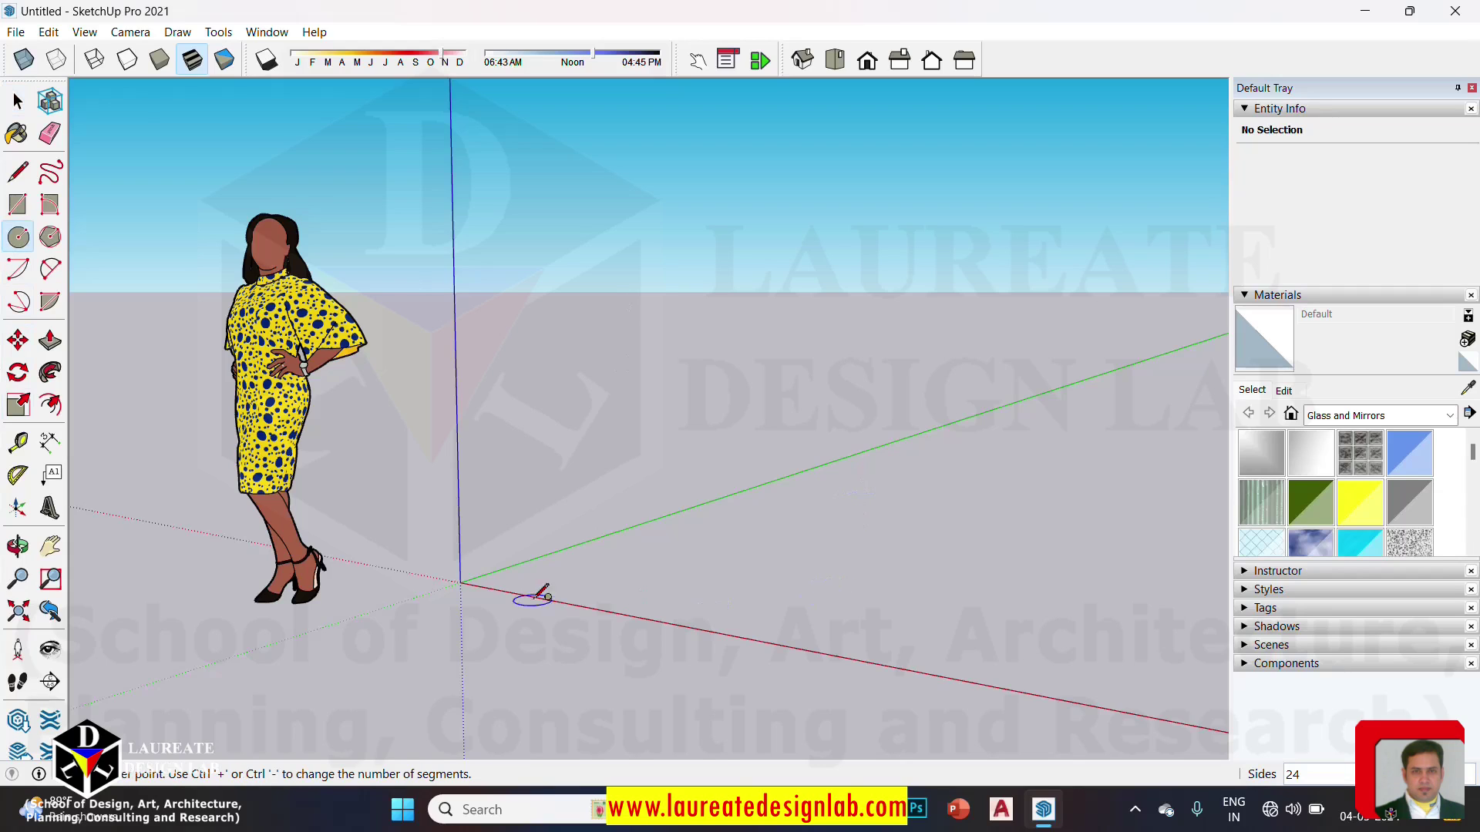
click(524, 584)
click(570, 586)
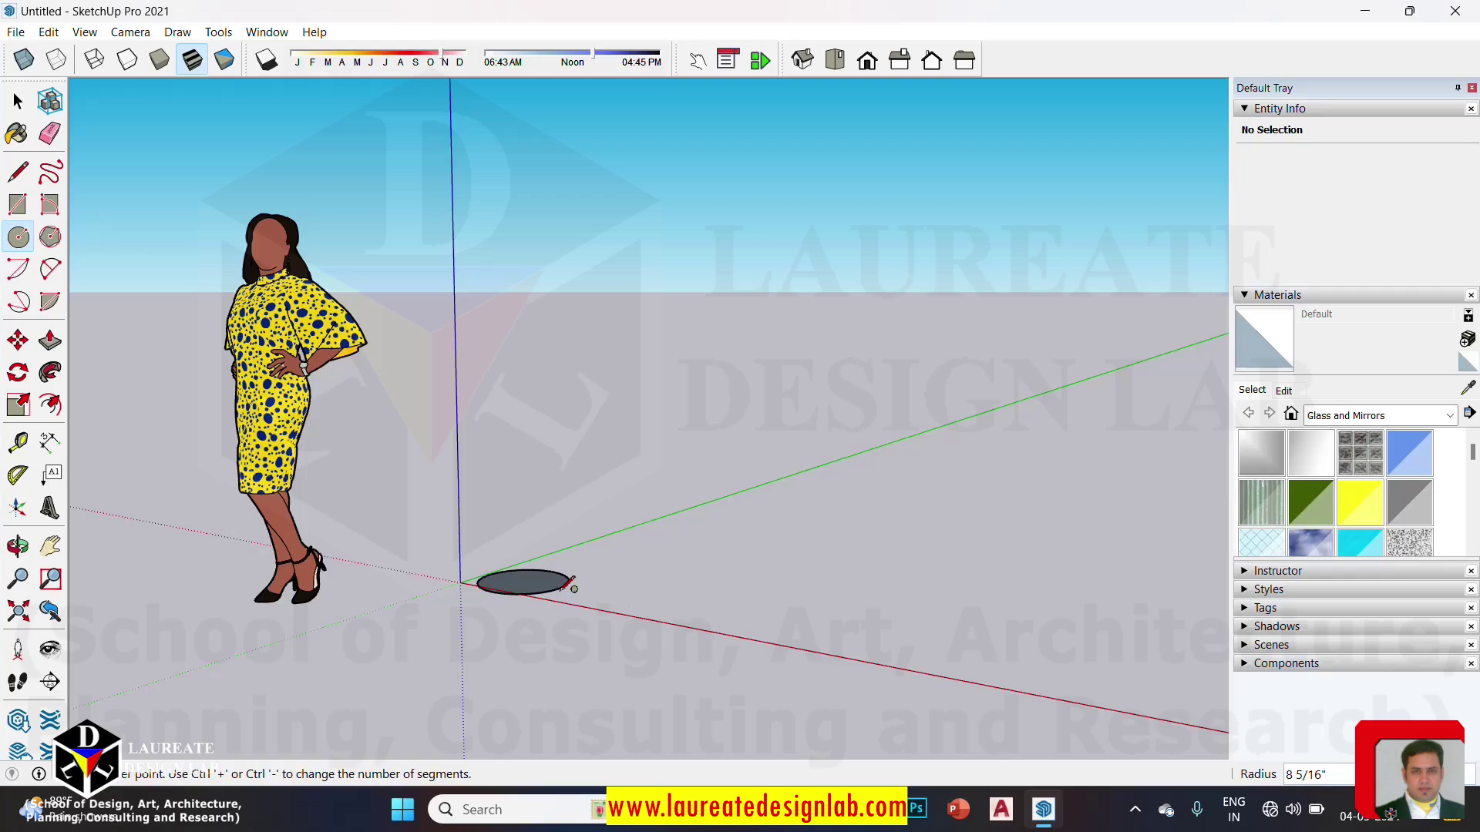
key(r)
click(767, 573)
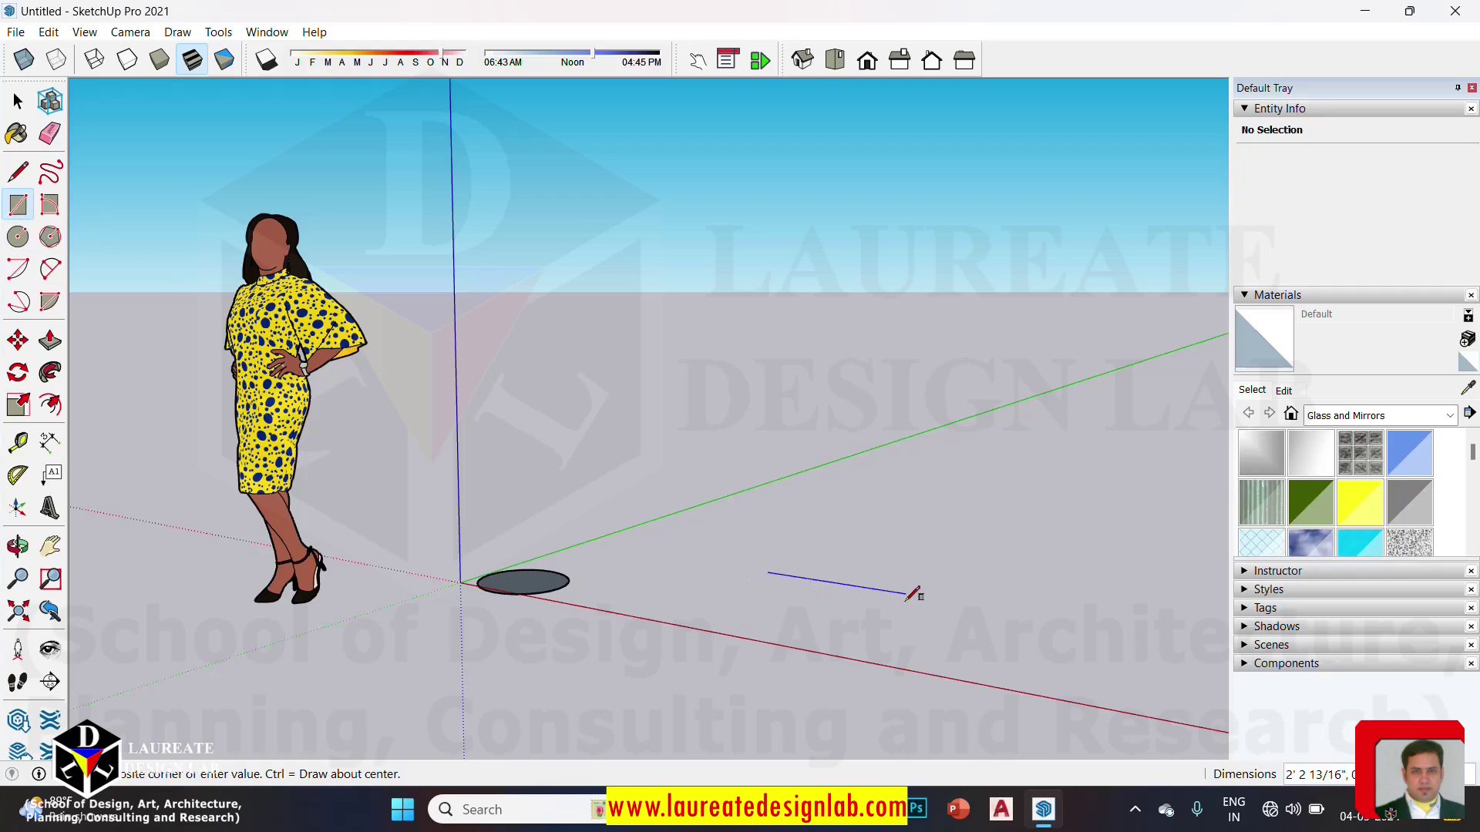
click(875, 648)
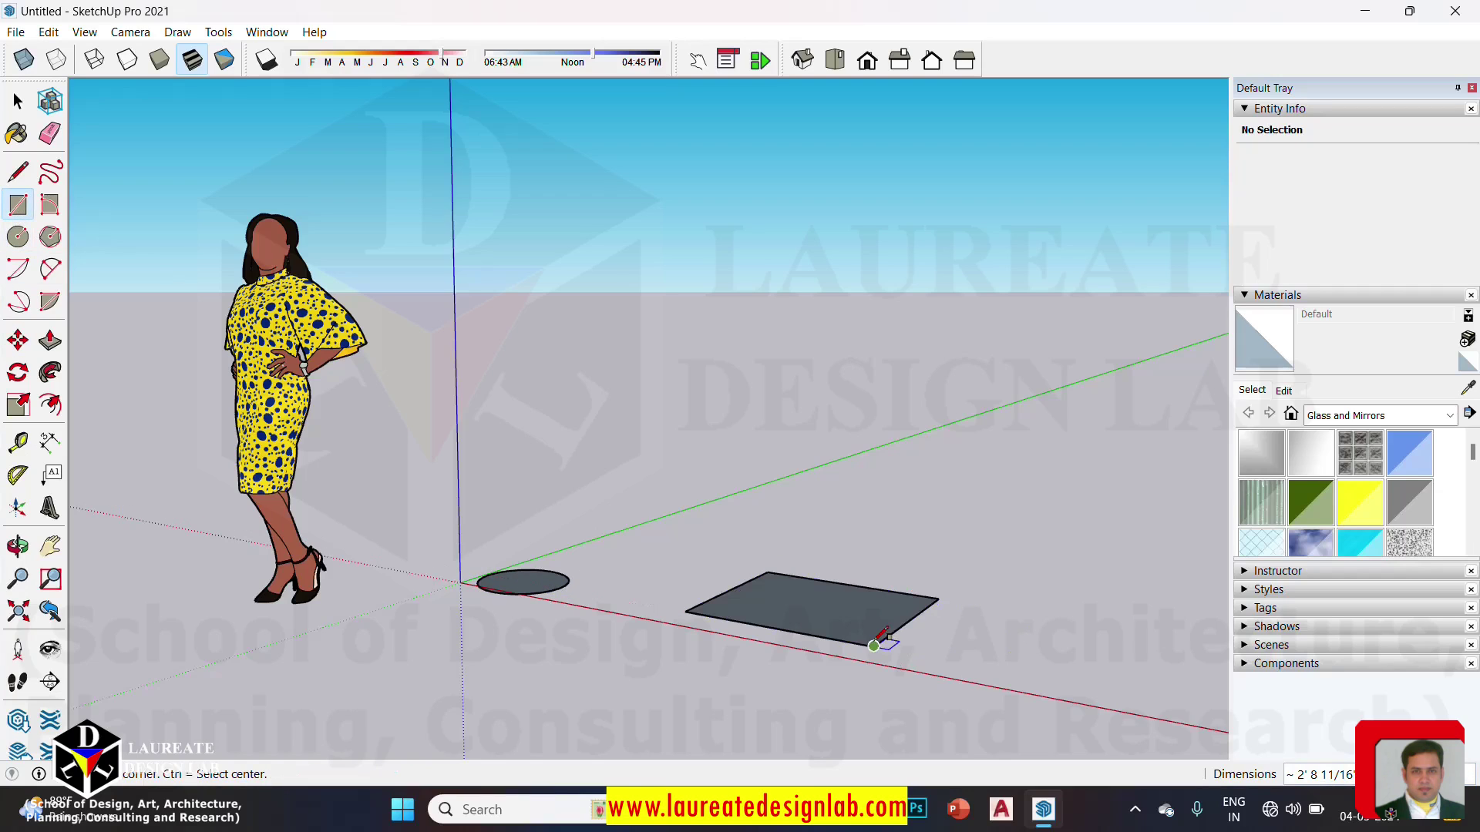
Step: Draw a closed triangle face with the Line tool beside the rectangle
click(17, 171)
click(946, 485)
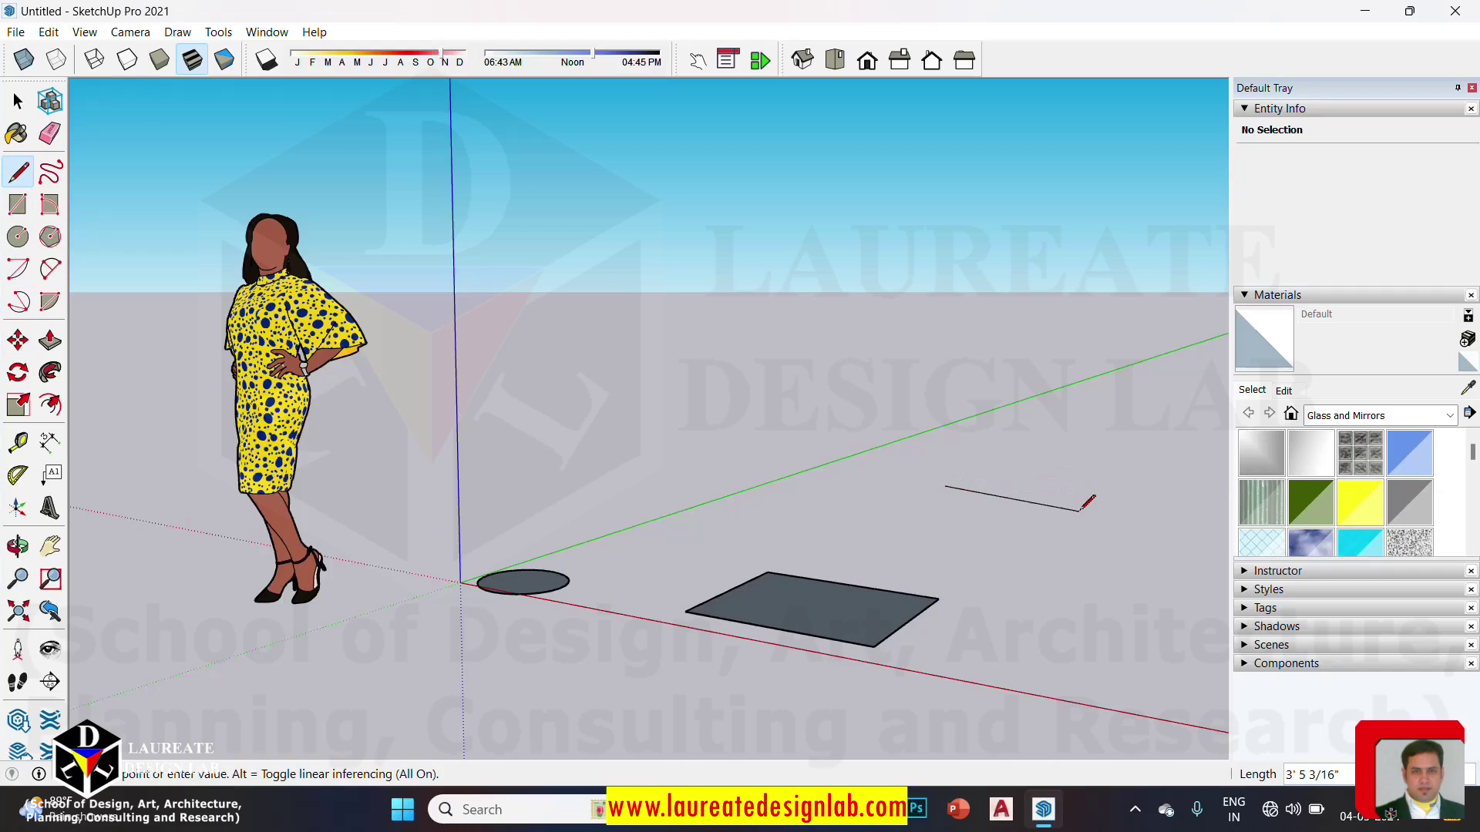
click(1095, 500)
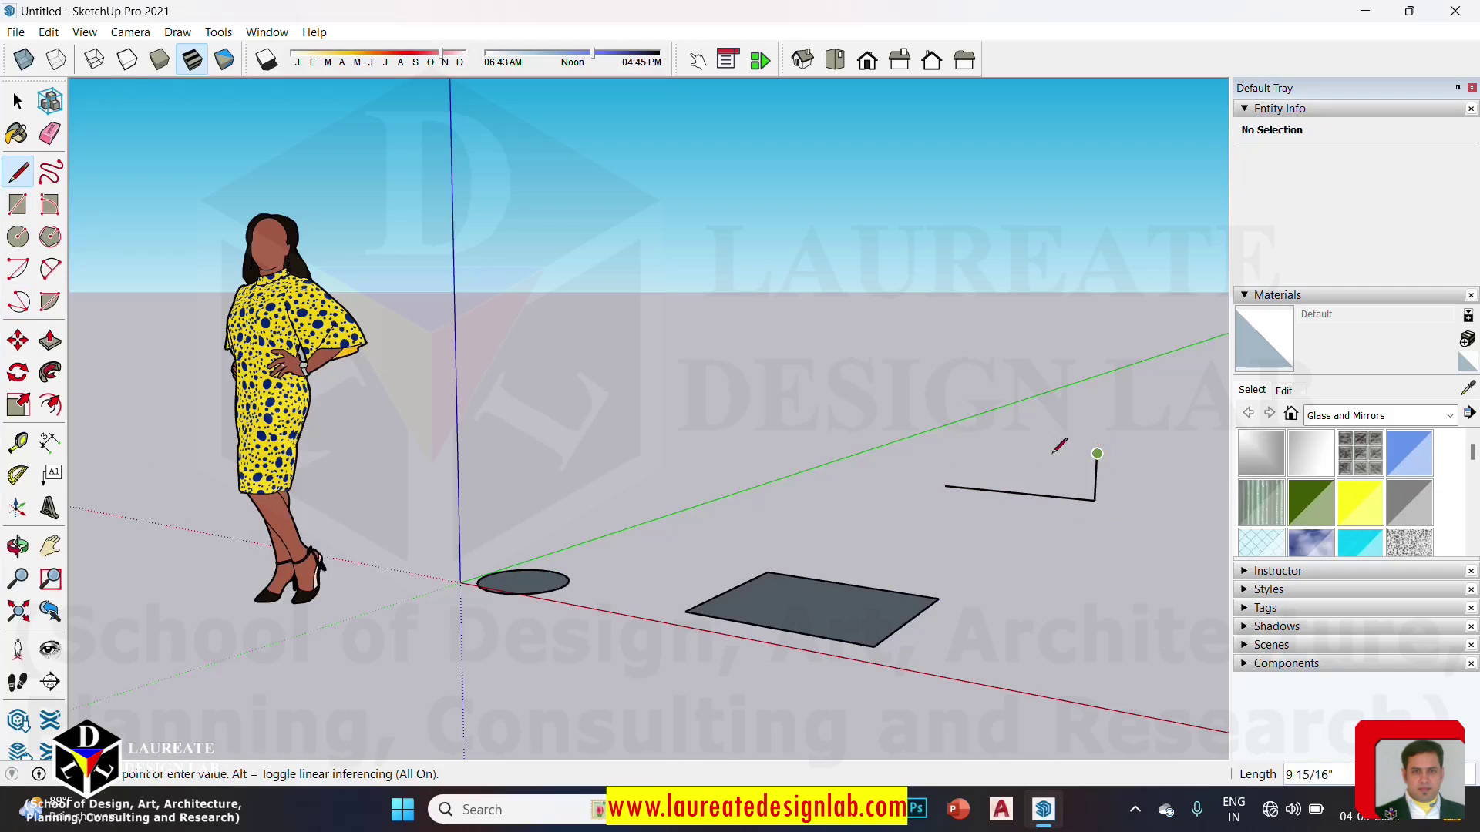
click(1096, 454)
click(946, 485)
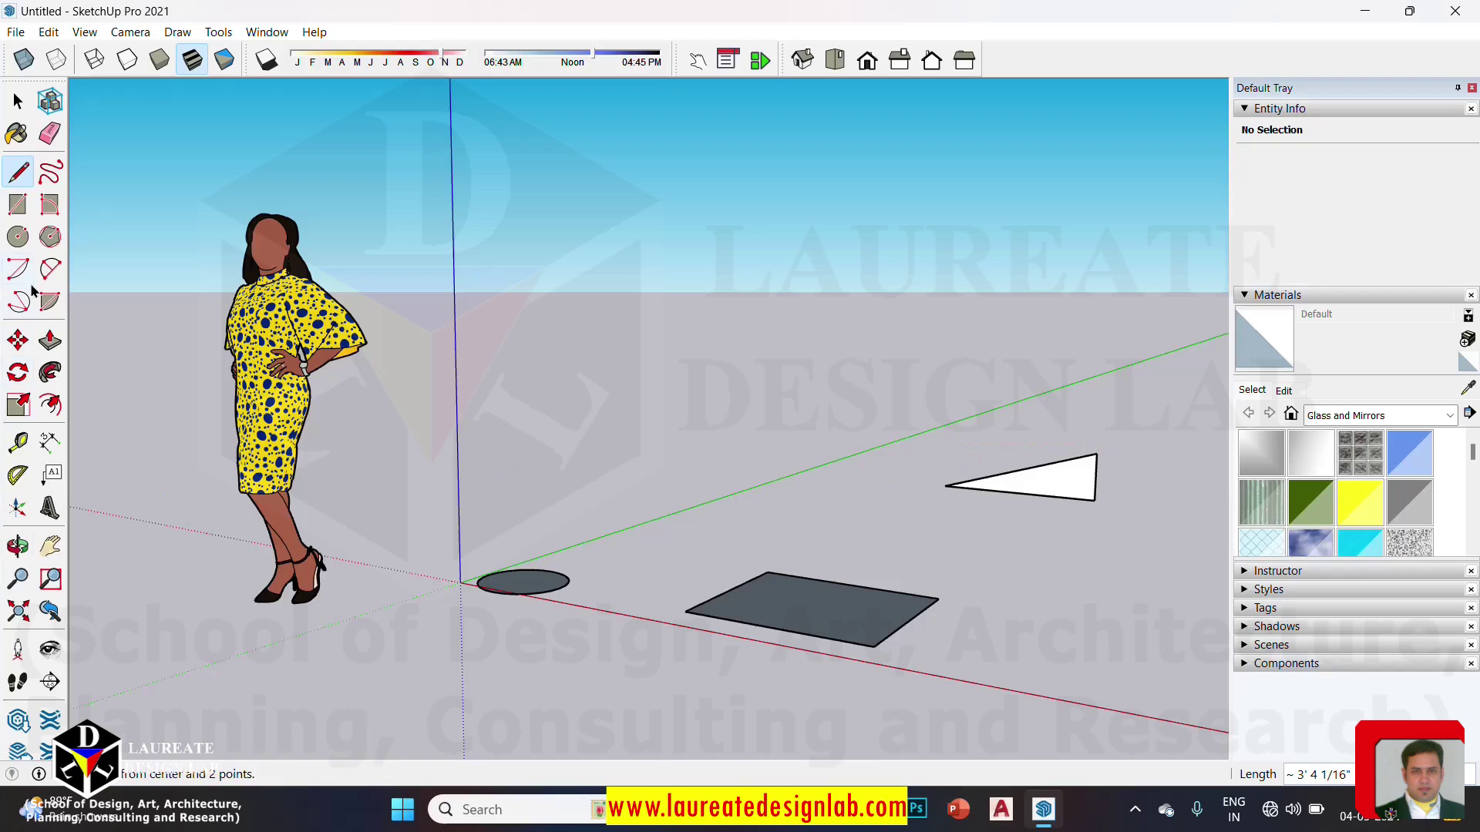
Step: Push/Pull the circle, rectangle and triangle into a cylinder, box and wedge, then start 3D Text
click(50, 340)
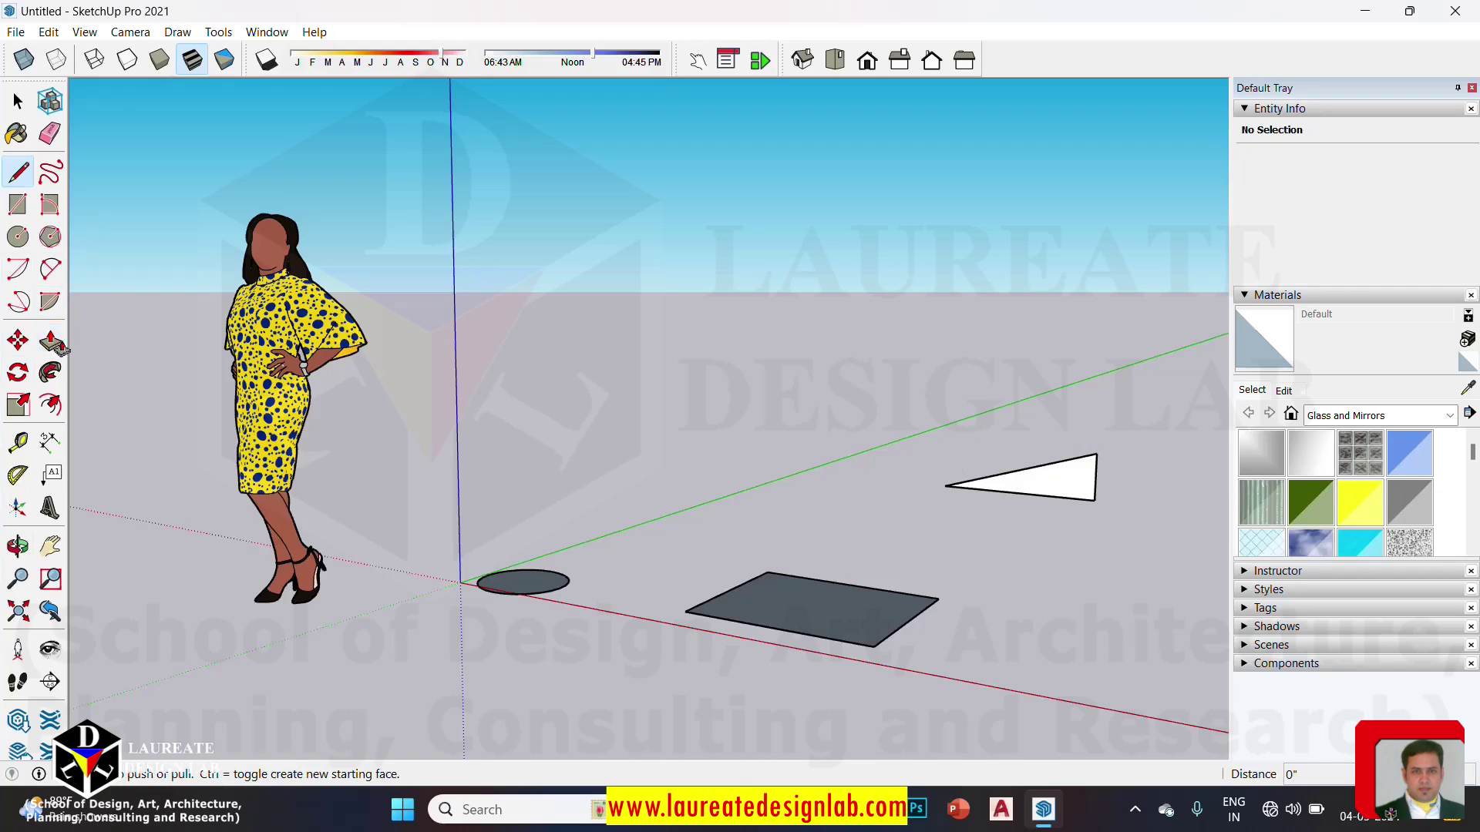
click(514, 602)
click(523, 497)
click(842, 625)
click(831, 578)
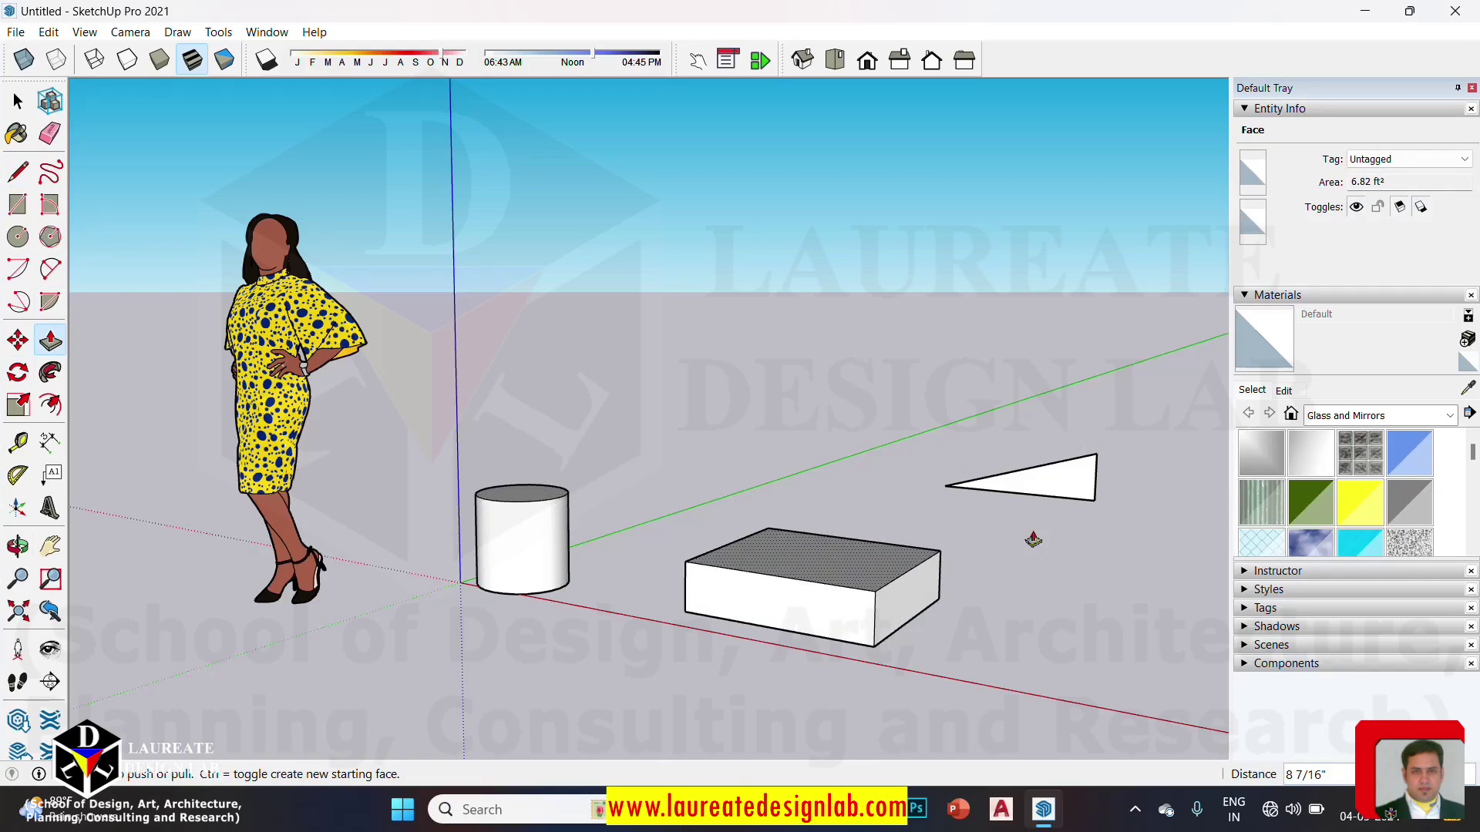
click(1044, 489)
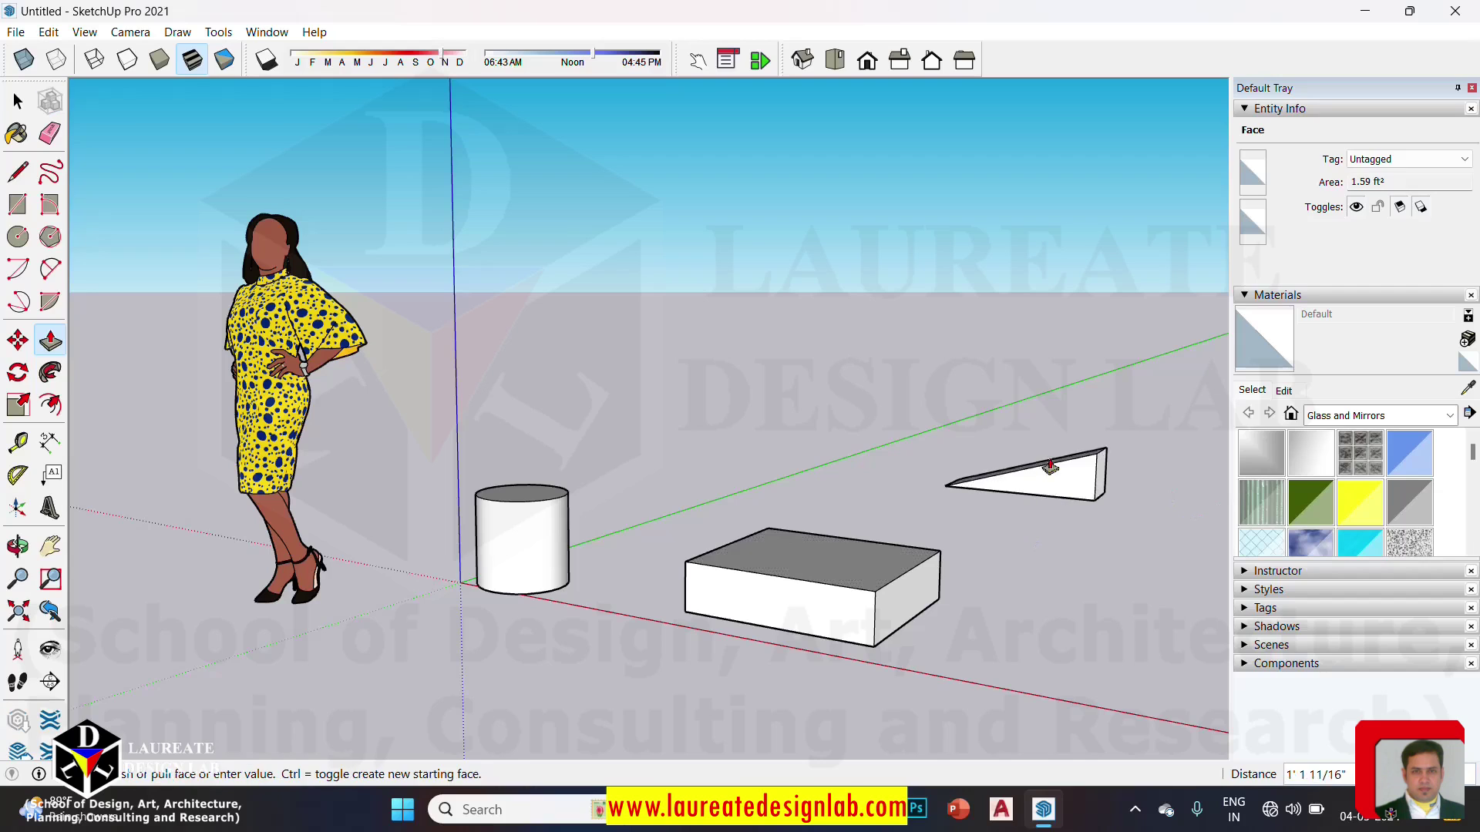
click(512, 388)
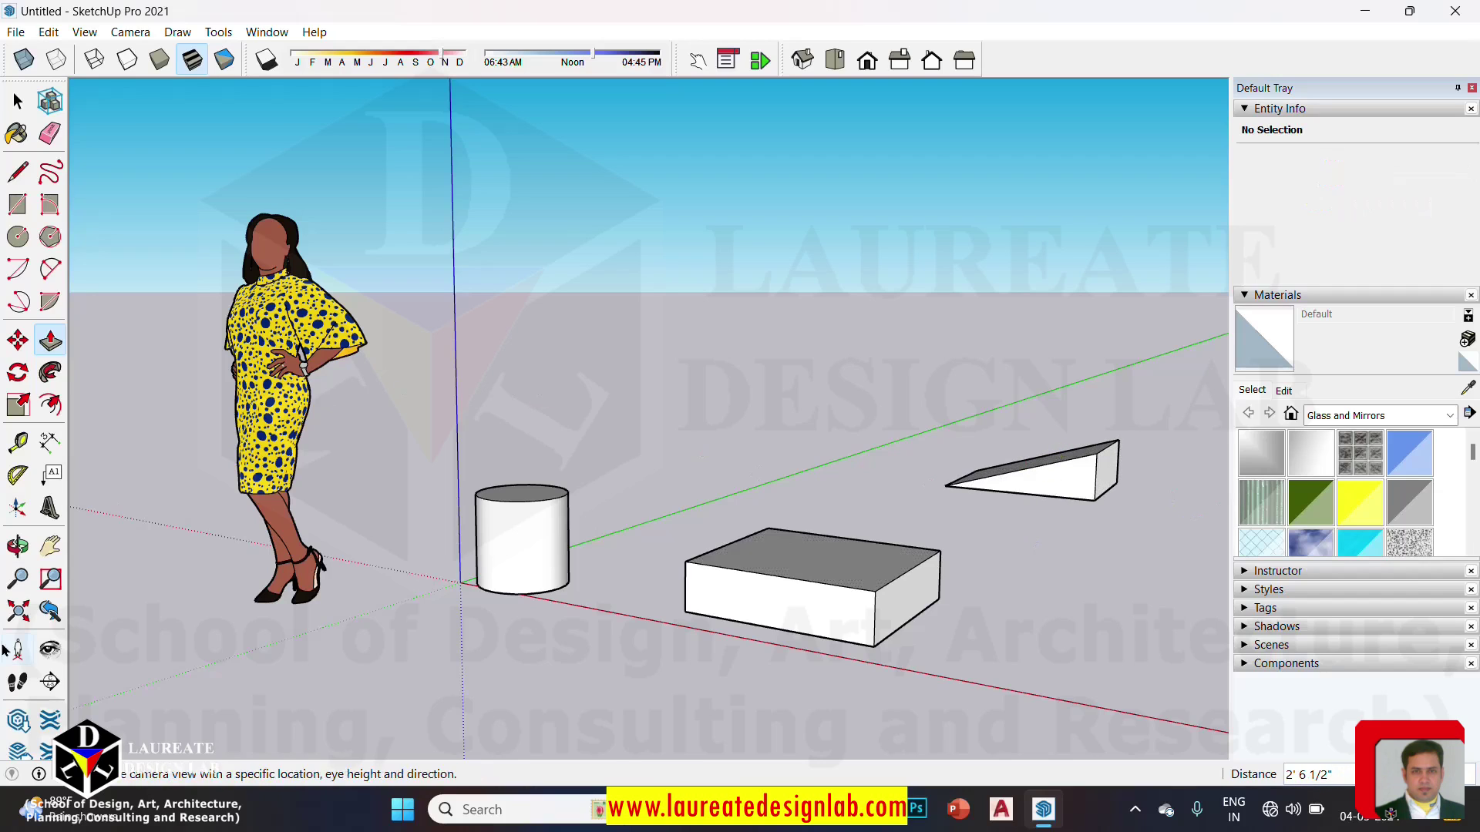
click(50, 510)
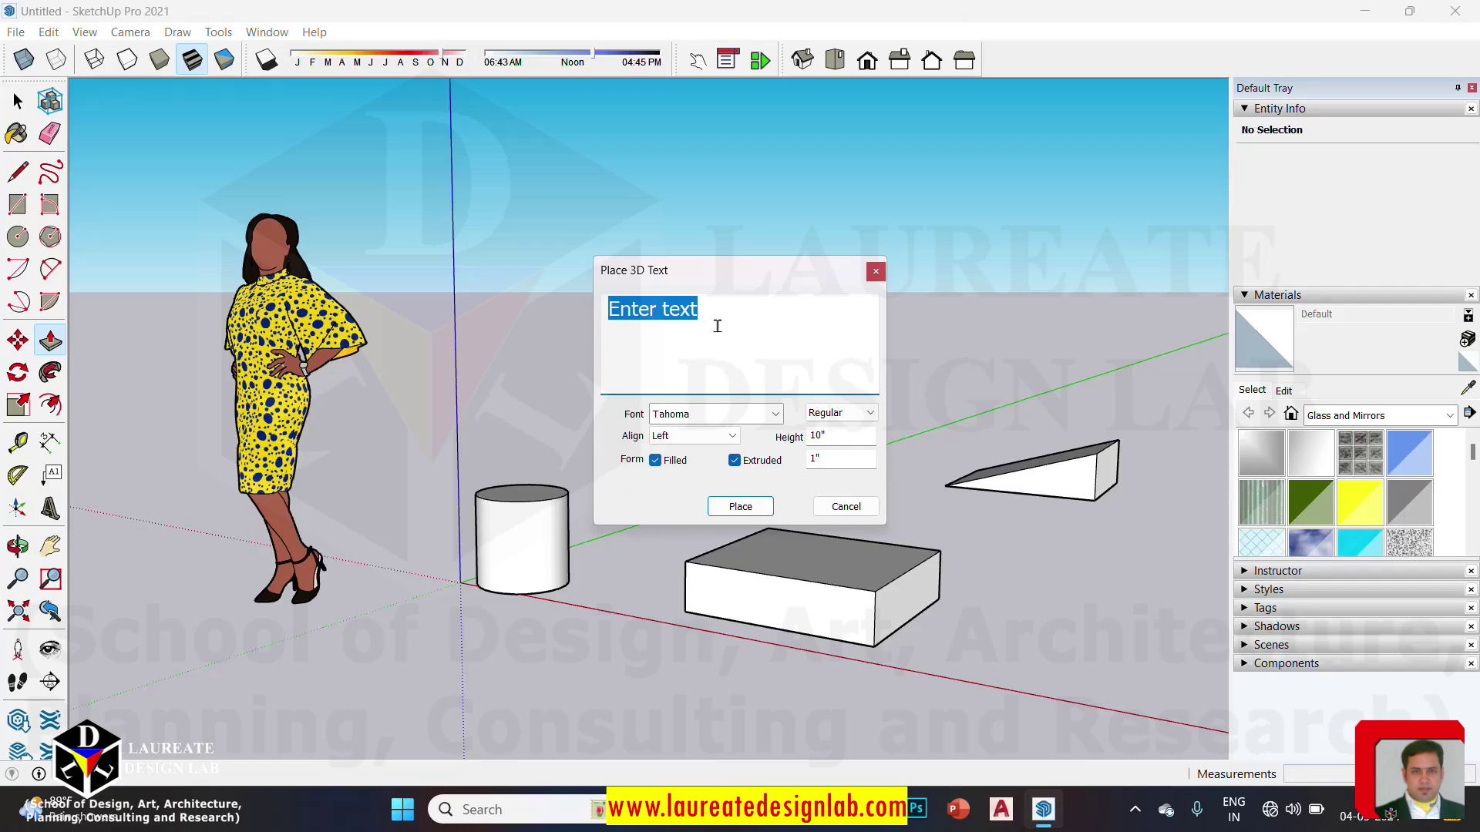
Step: Create 3D text 'ddd', set it on the ground, and orbit and zoom to view it
text(ddd)
click(729, 507)
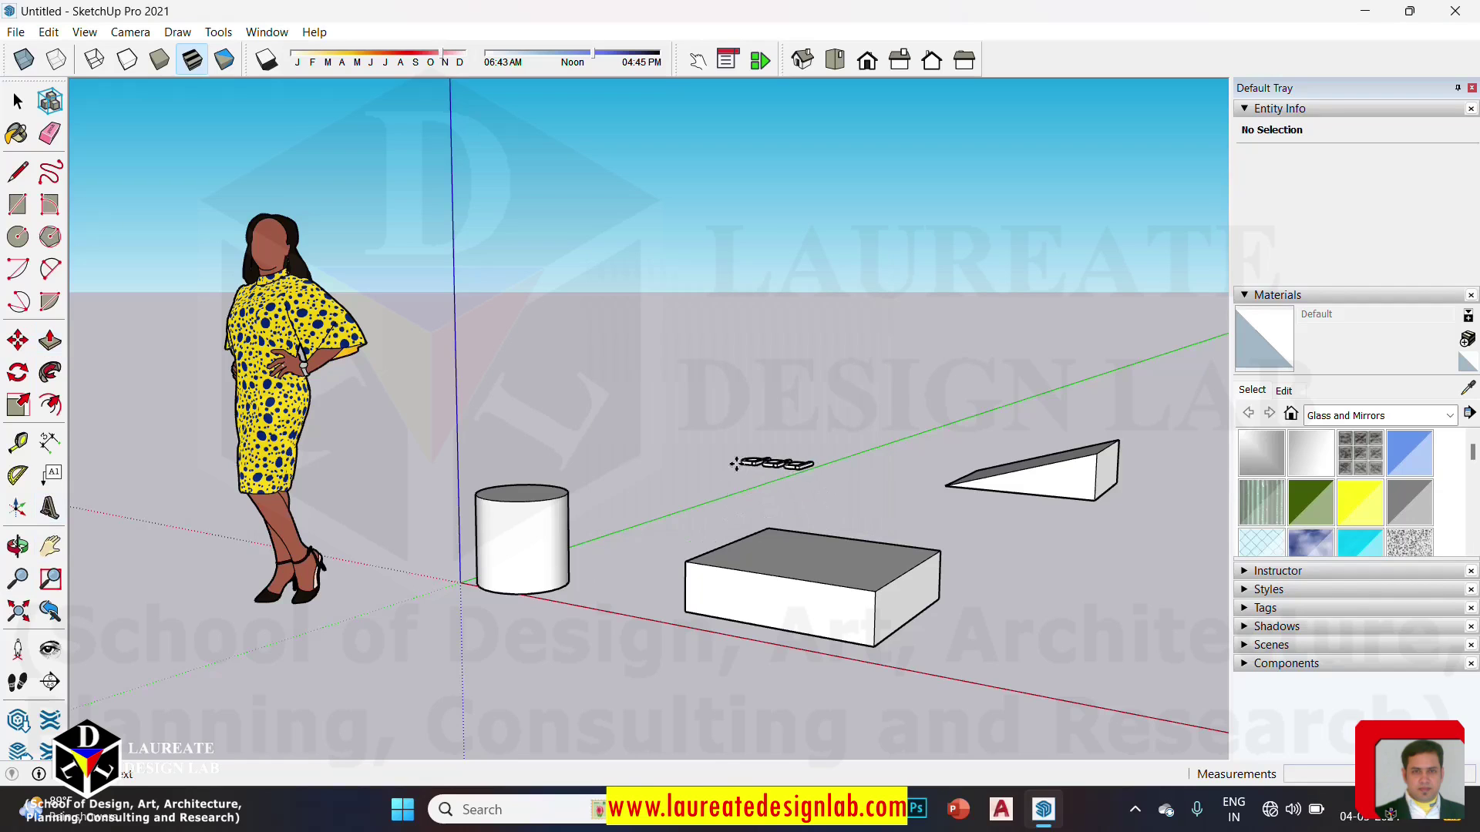
click(729, 469)
middle_drag(729, 468, 725, 523)
scroll(763, 390, up, 1)
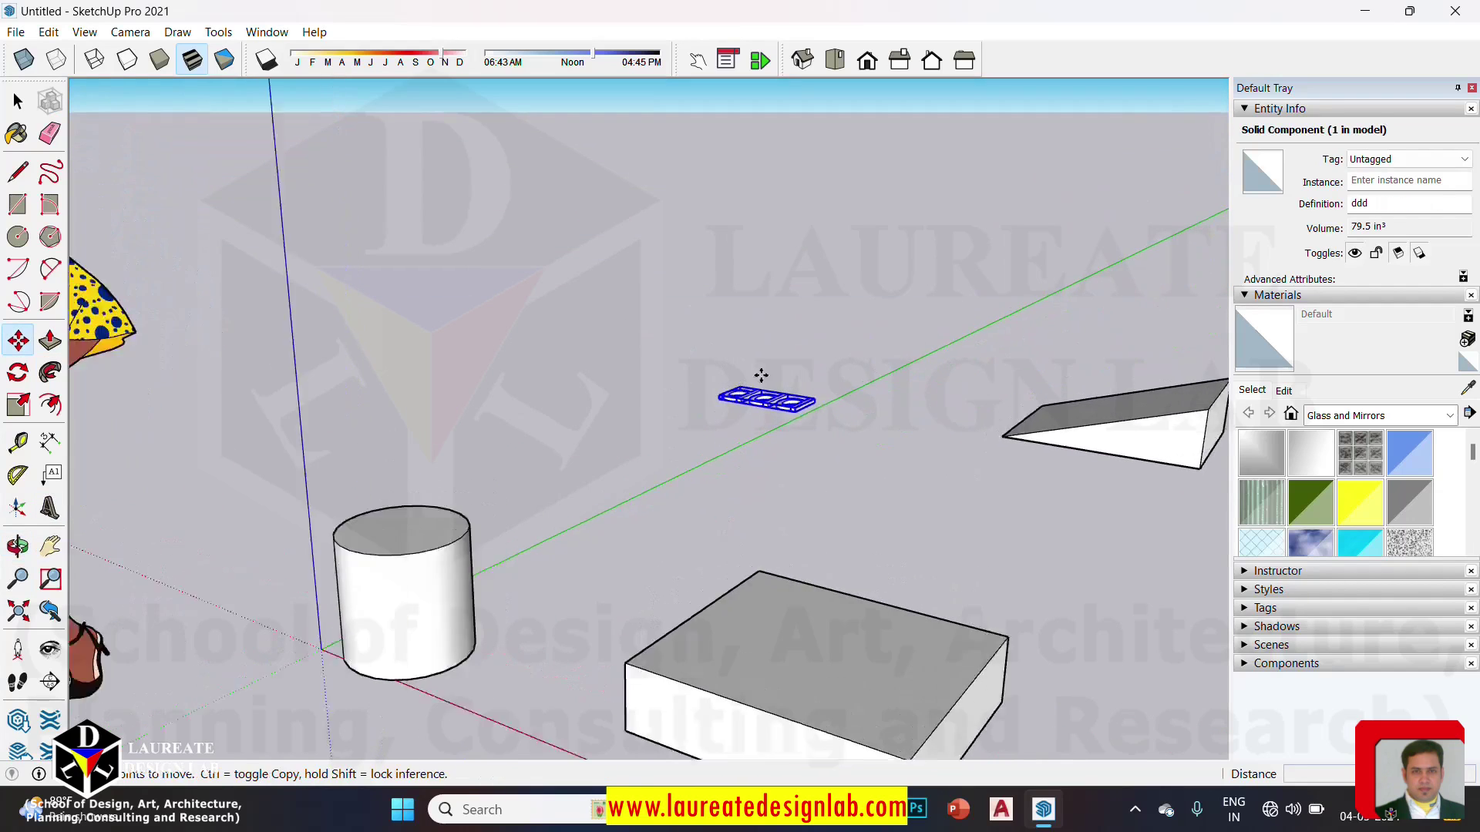
scroll(684, 403, up, 1)
scroll(812, 426, down, 5)
middle_drag(741, 432, 865, 405)
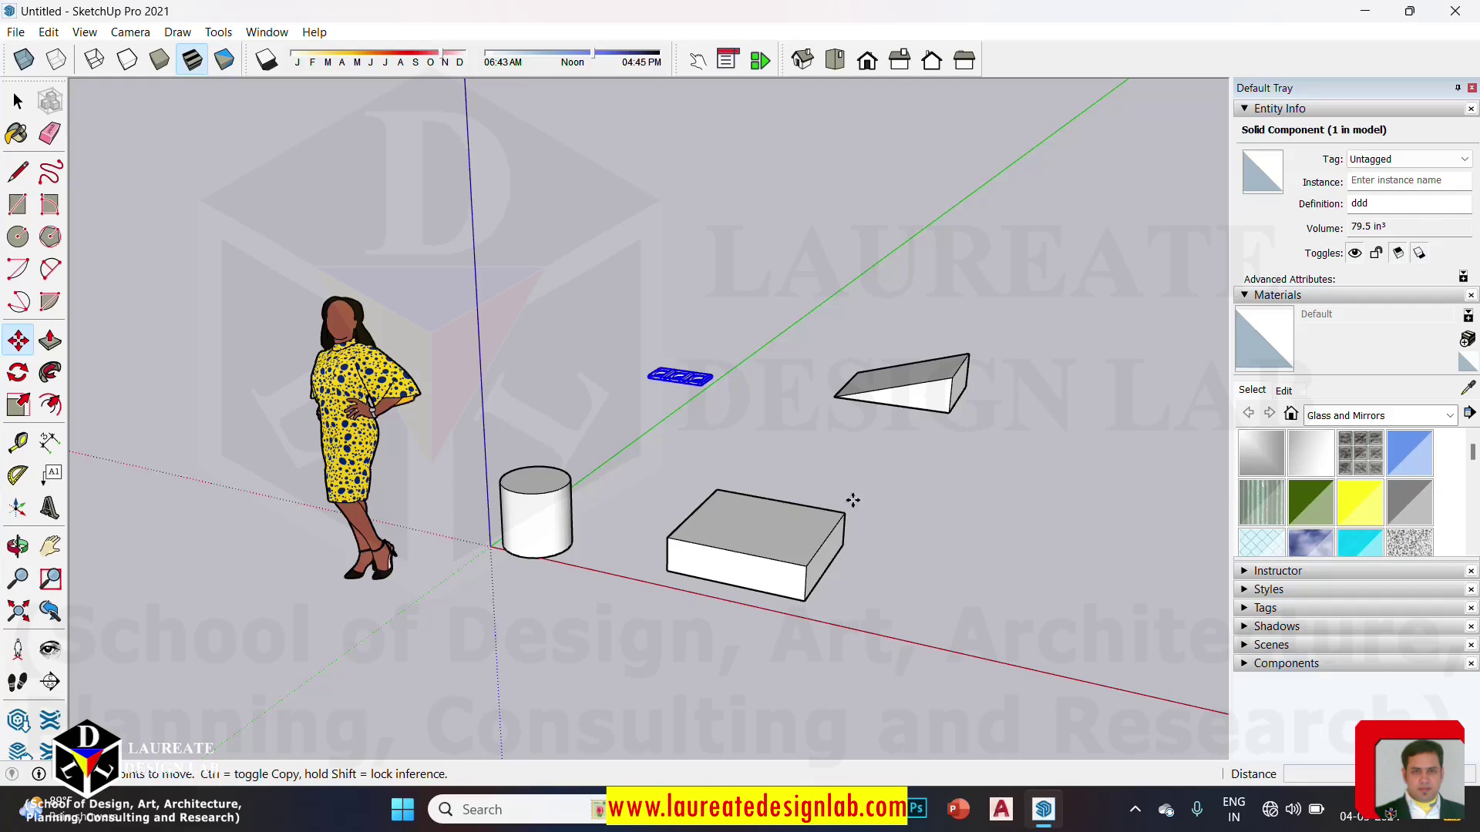
Step: Orbit and zoom to reframe the cylinder, box, wedge and 3D text
mouse_move(853, 502)
middle_down()
mouse_move(720, 496)
mouse_move(809, 515)
middle_up()
drag(809, 515, 809, 514)
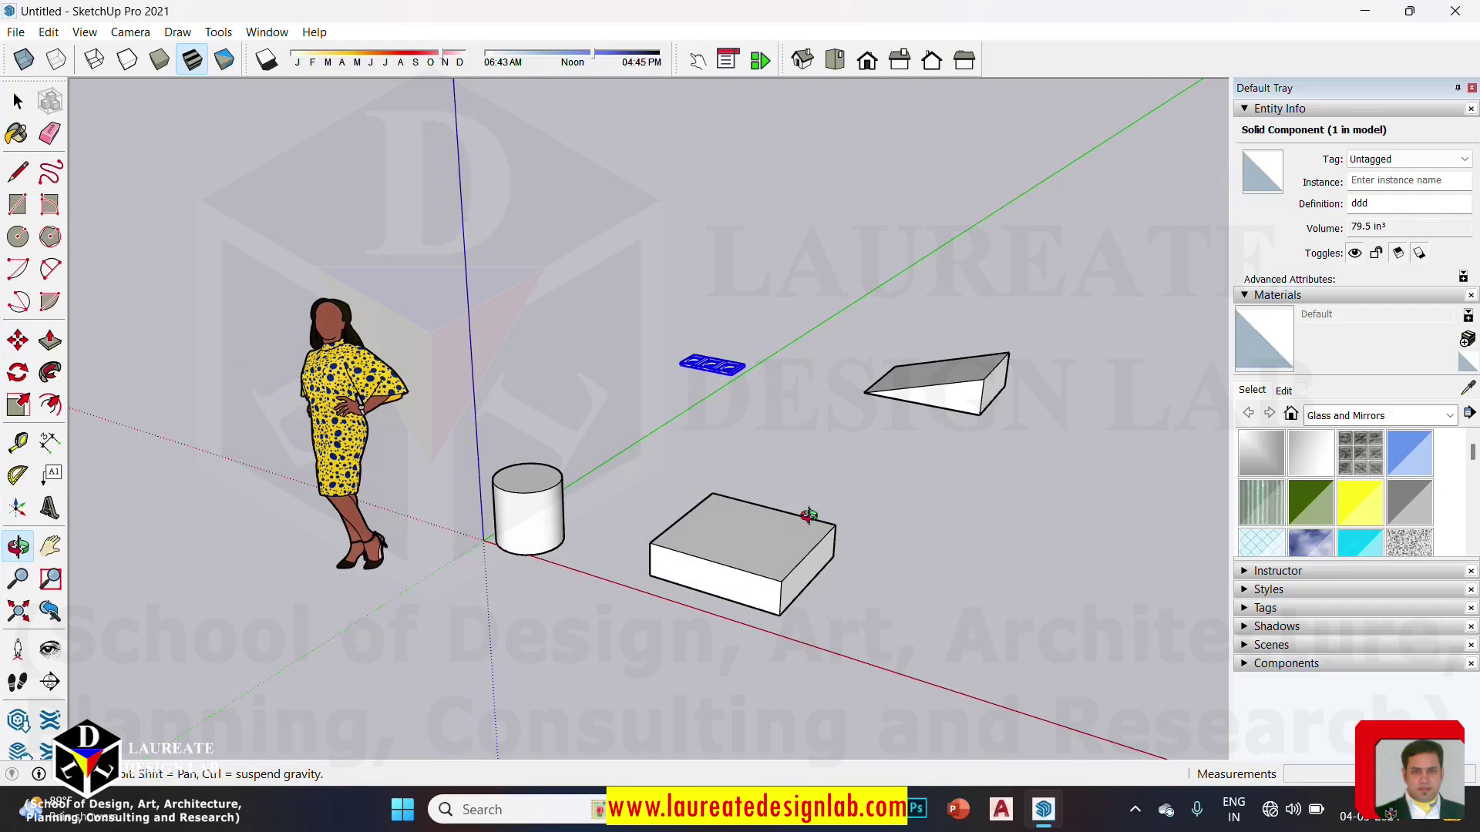
mouse_move(808, 514)
mouse_down()
mouse_move(787, 552)
mouse_move(819, 505)
mouse_move(791, 529)
mouse_move(796, 500)
mouse_up()
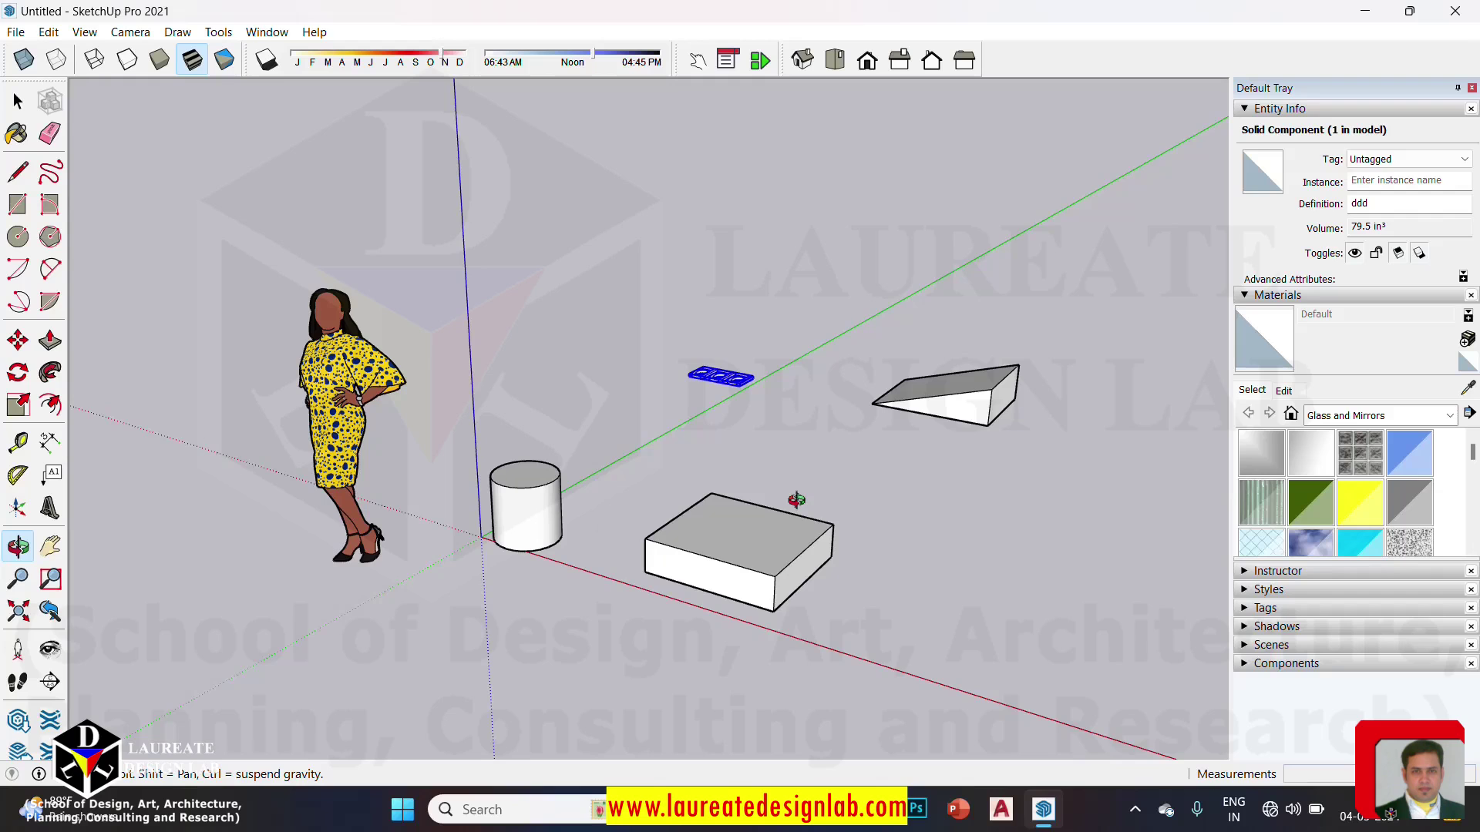
mouse_move(796, 500)
mouse_down()
mouse_move(803, 459)
mouse_move(710, 409)
mouse_move(594, 413)
mouse_move(588, 456)
mouse_move(629, 484)
mouse_up()
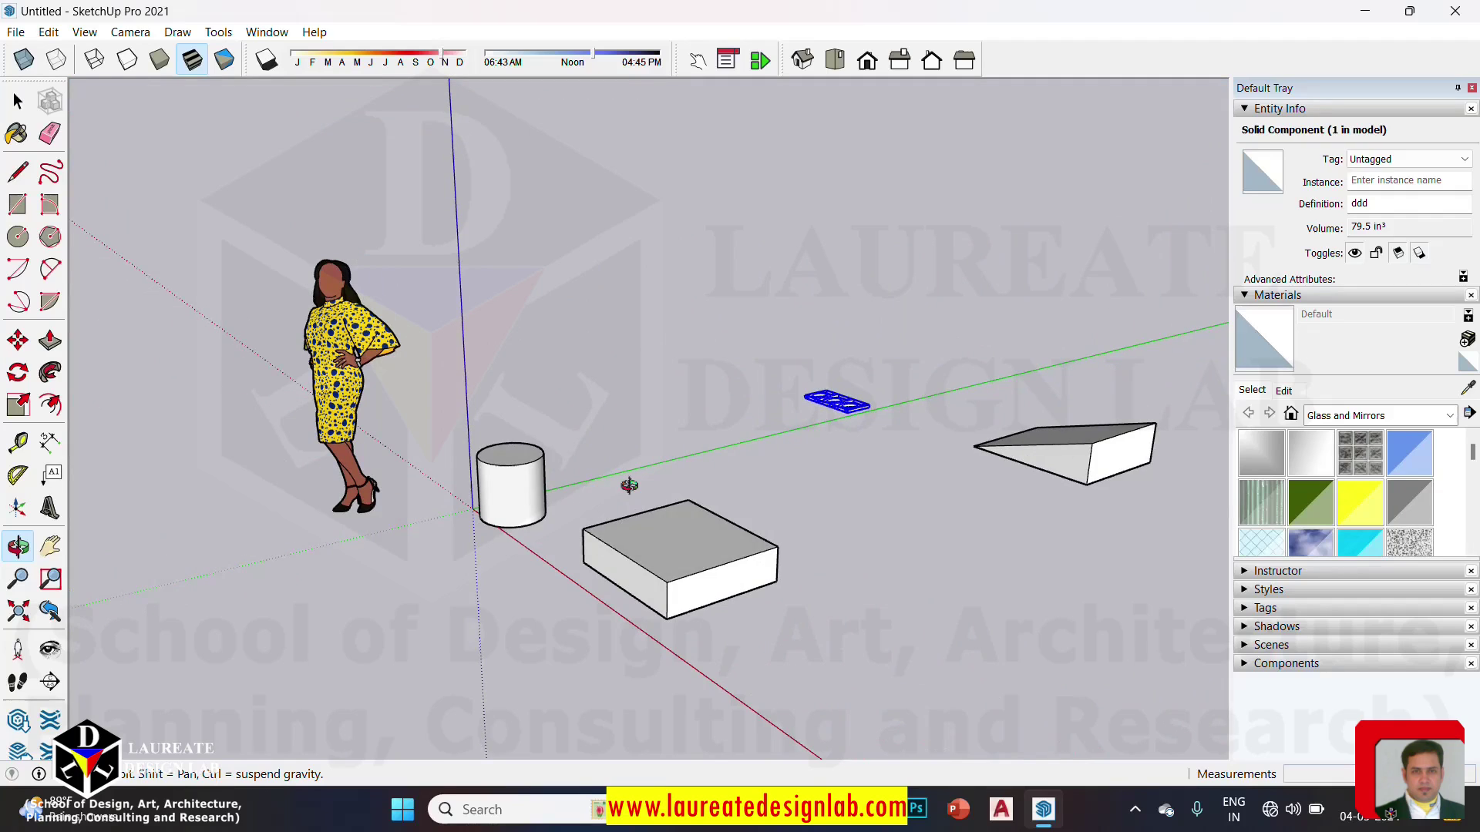
mouse_move(629, 484)
mouse_down()
mouse_move(661, 462)
mouse_move(609, 489)
mouse_up()
key(m)
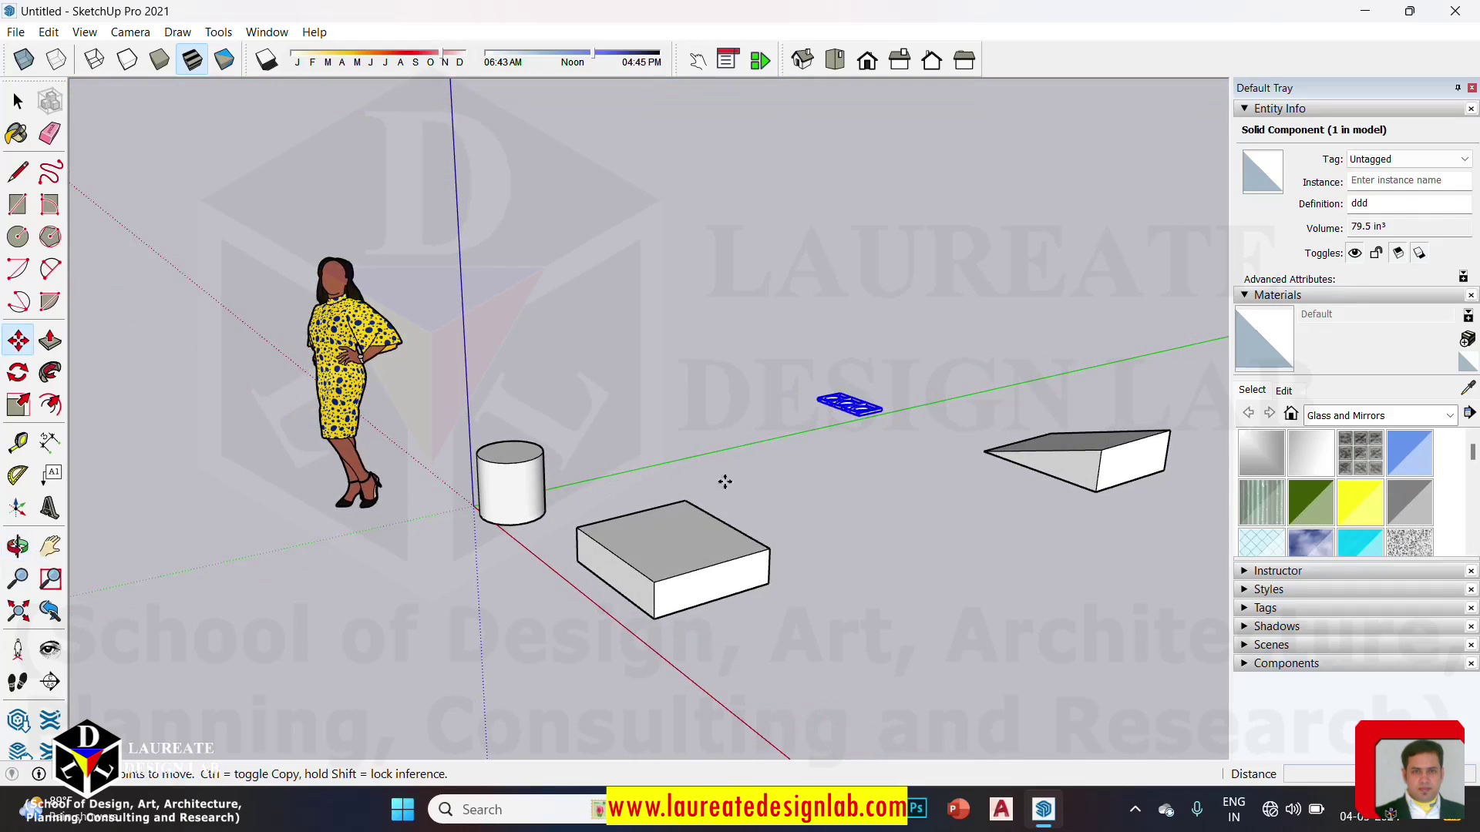
scroll(1051, 466, up, 2)
scroll(1051, 466, up, 2)
scroll(846, 522, down, 4)
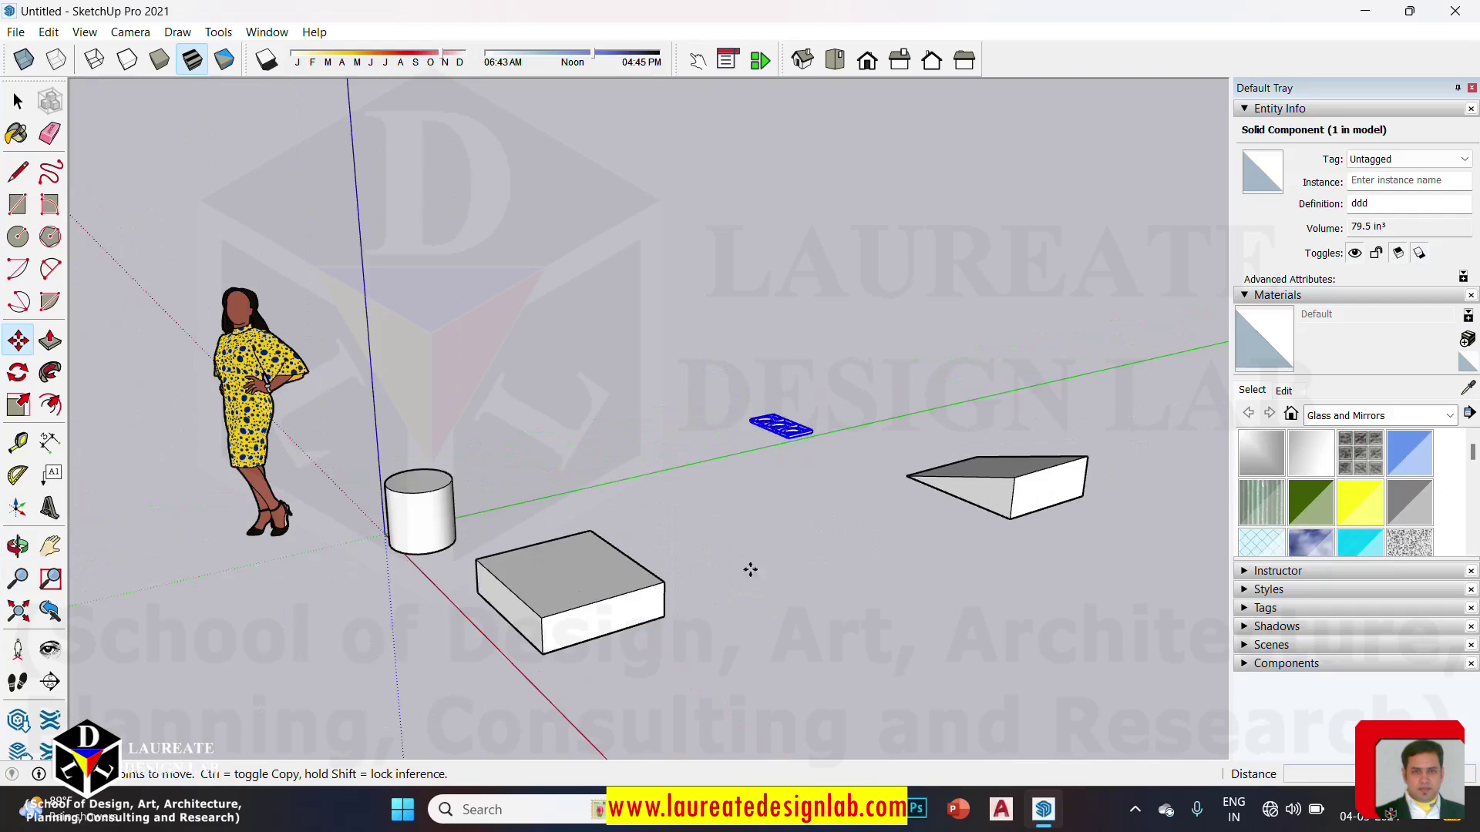
key(o)
key(m)
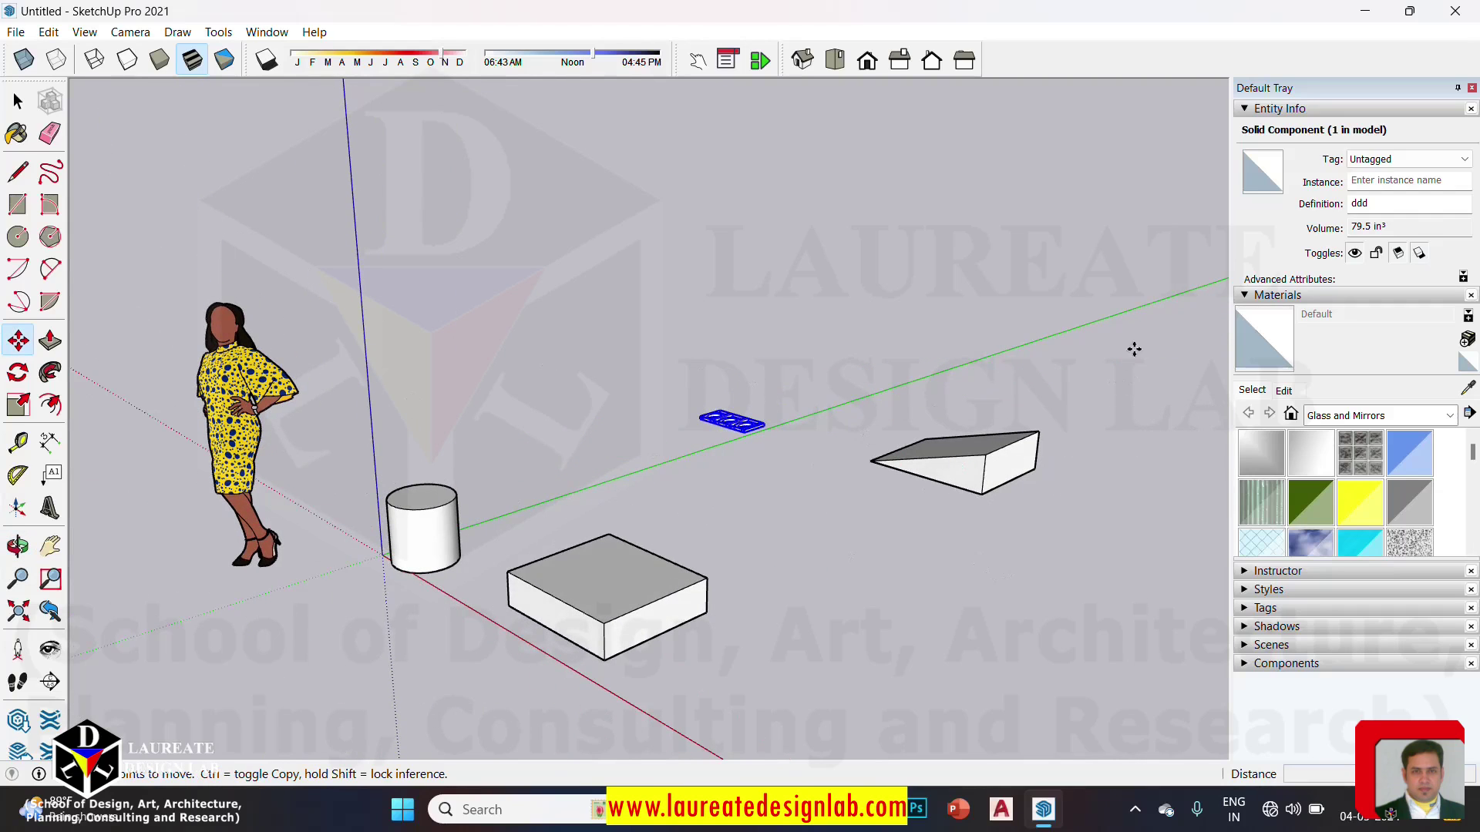
Step: Collapse Entity Info and Materials and expand the Tags panel in the tray
click(266, 32)
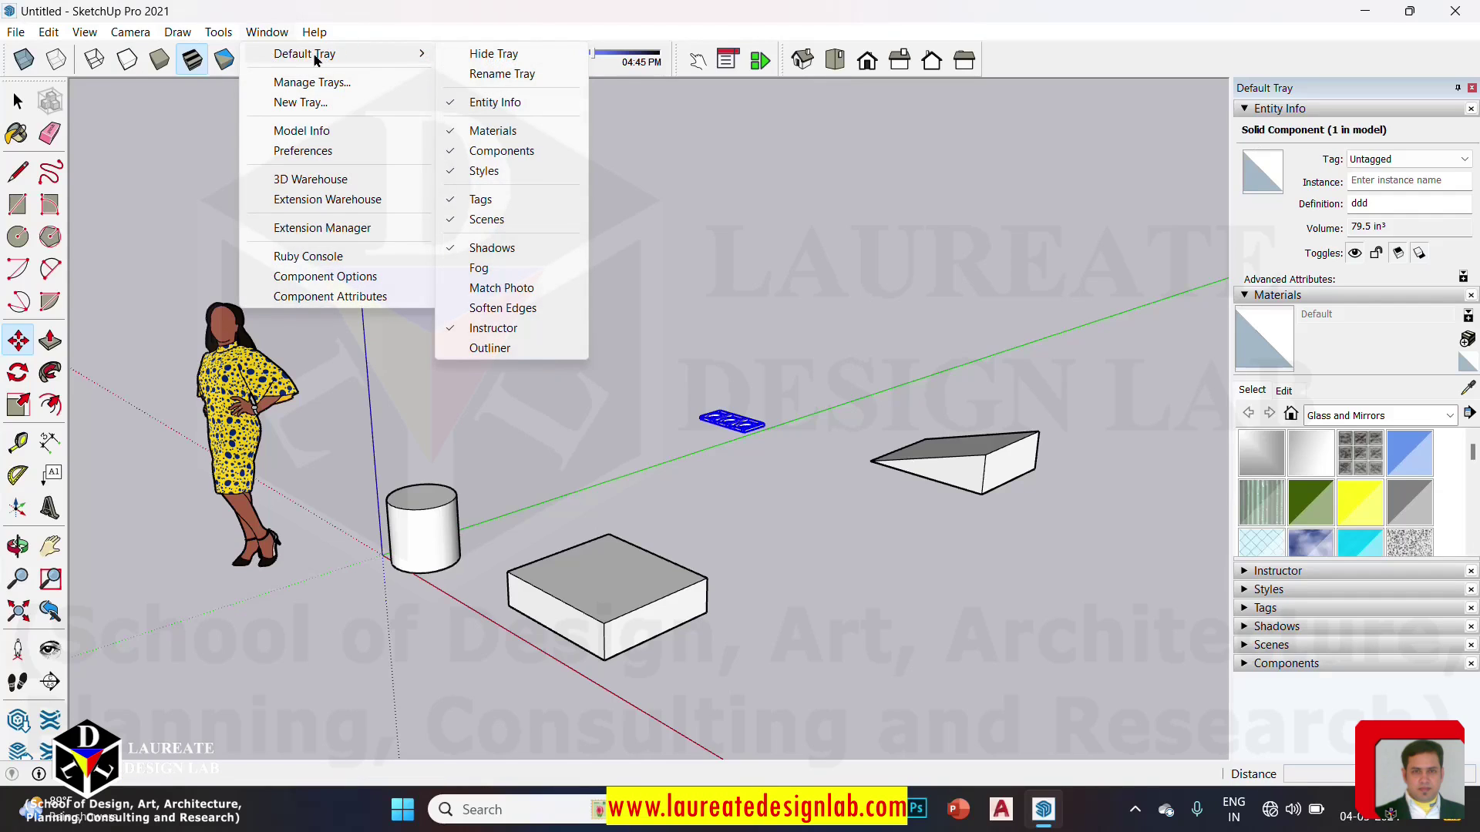
mouse_move(304, 53)
click(1264, 109)
click(1260, 127)
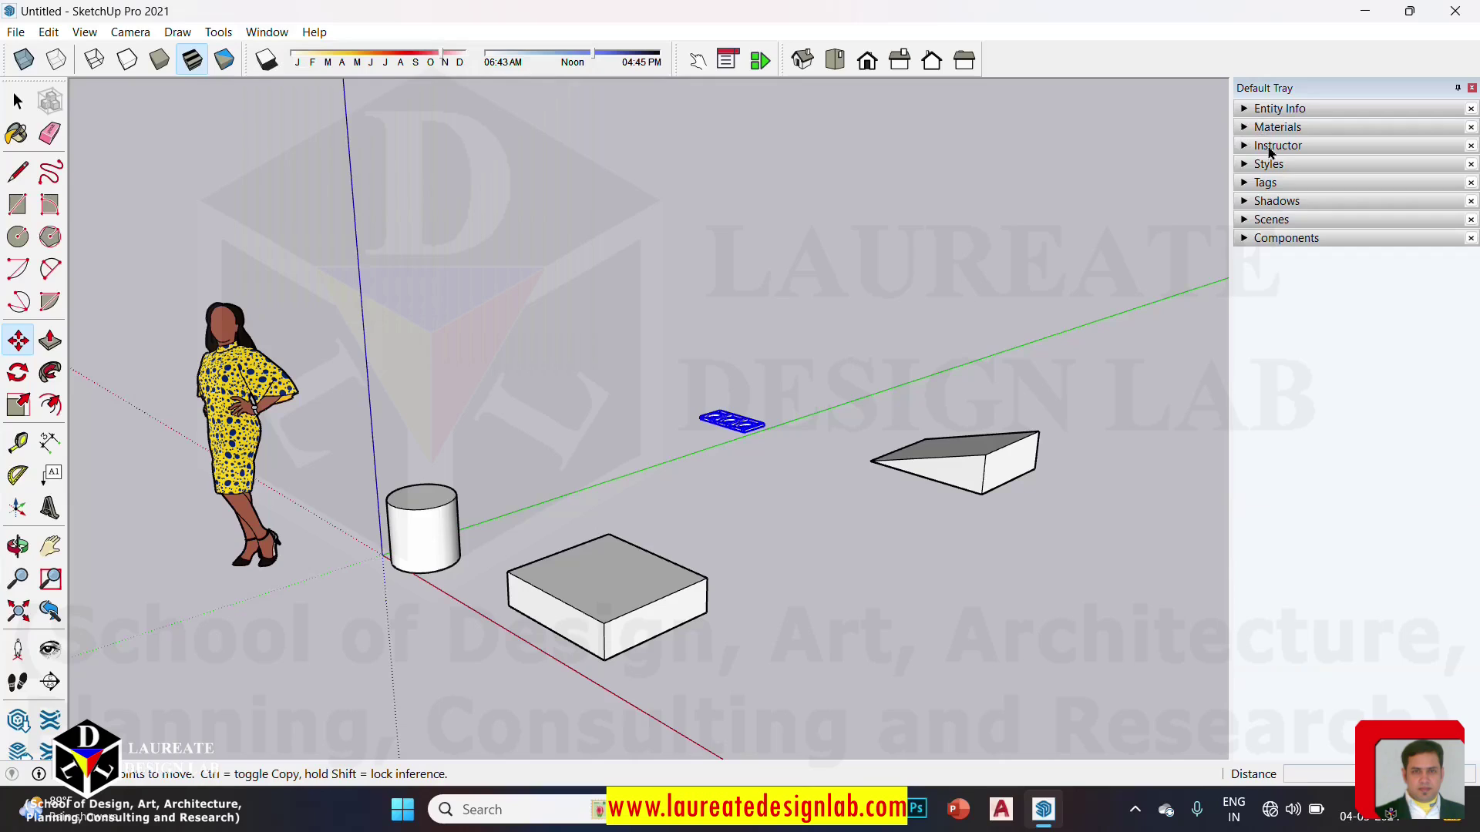
click(1250, 185)
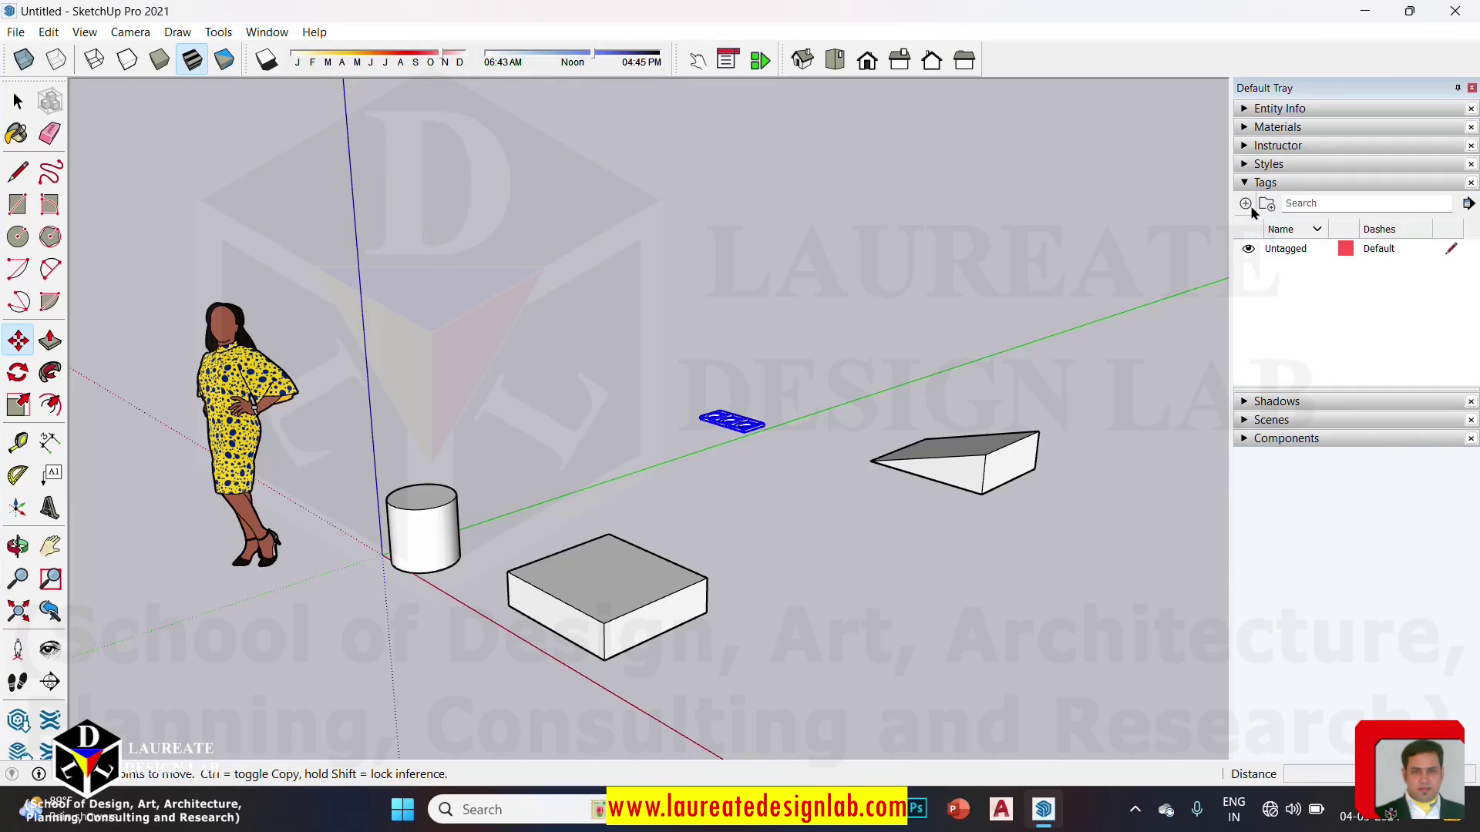
Step: Add tags vv and cgbgncb, plus default Tag1 through Tag5
click(1247, 204)
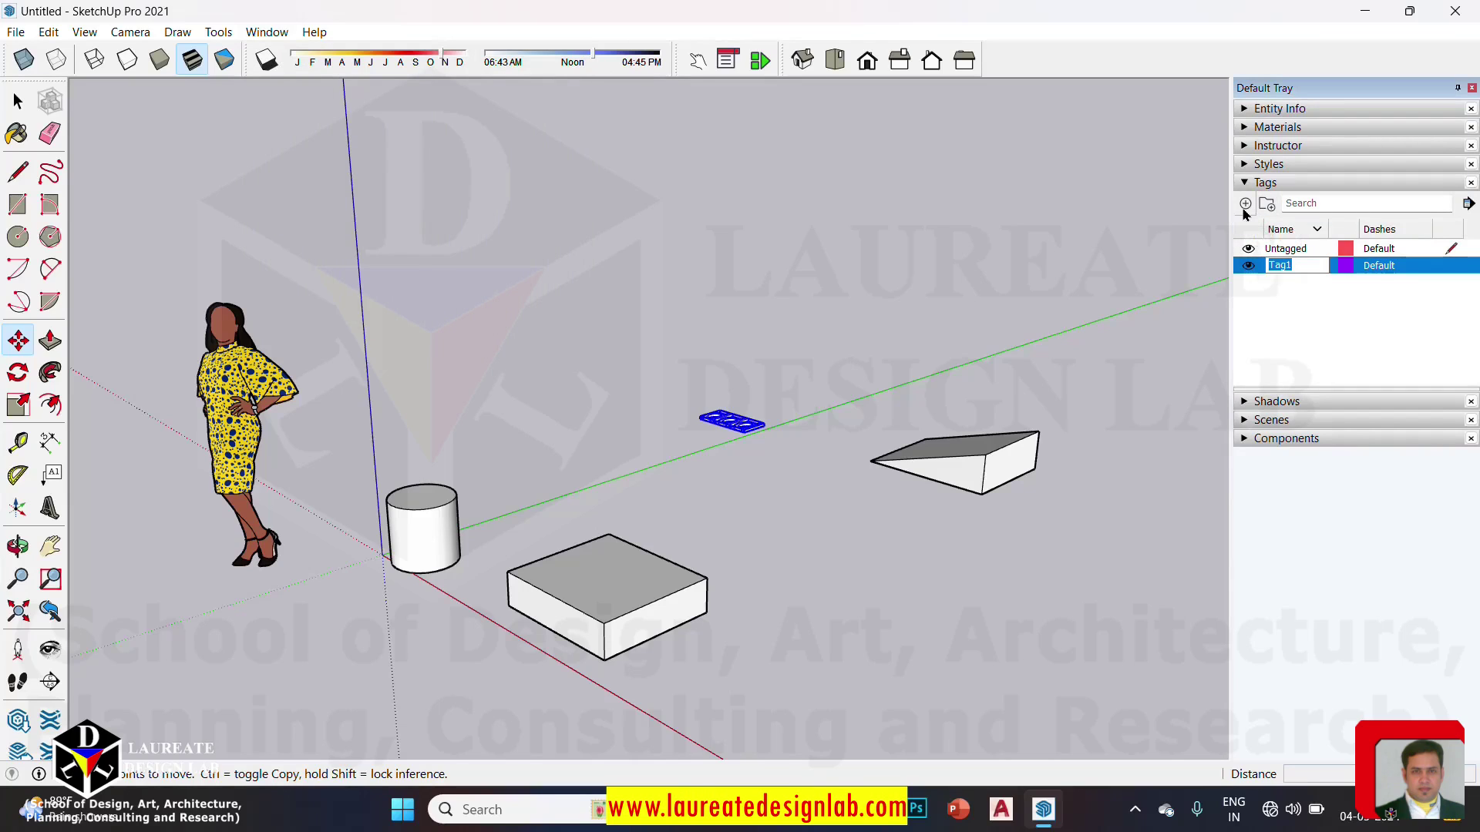
text(w)
click(1244, 206)
text(cgbgncb)
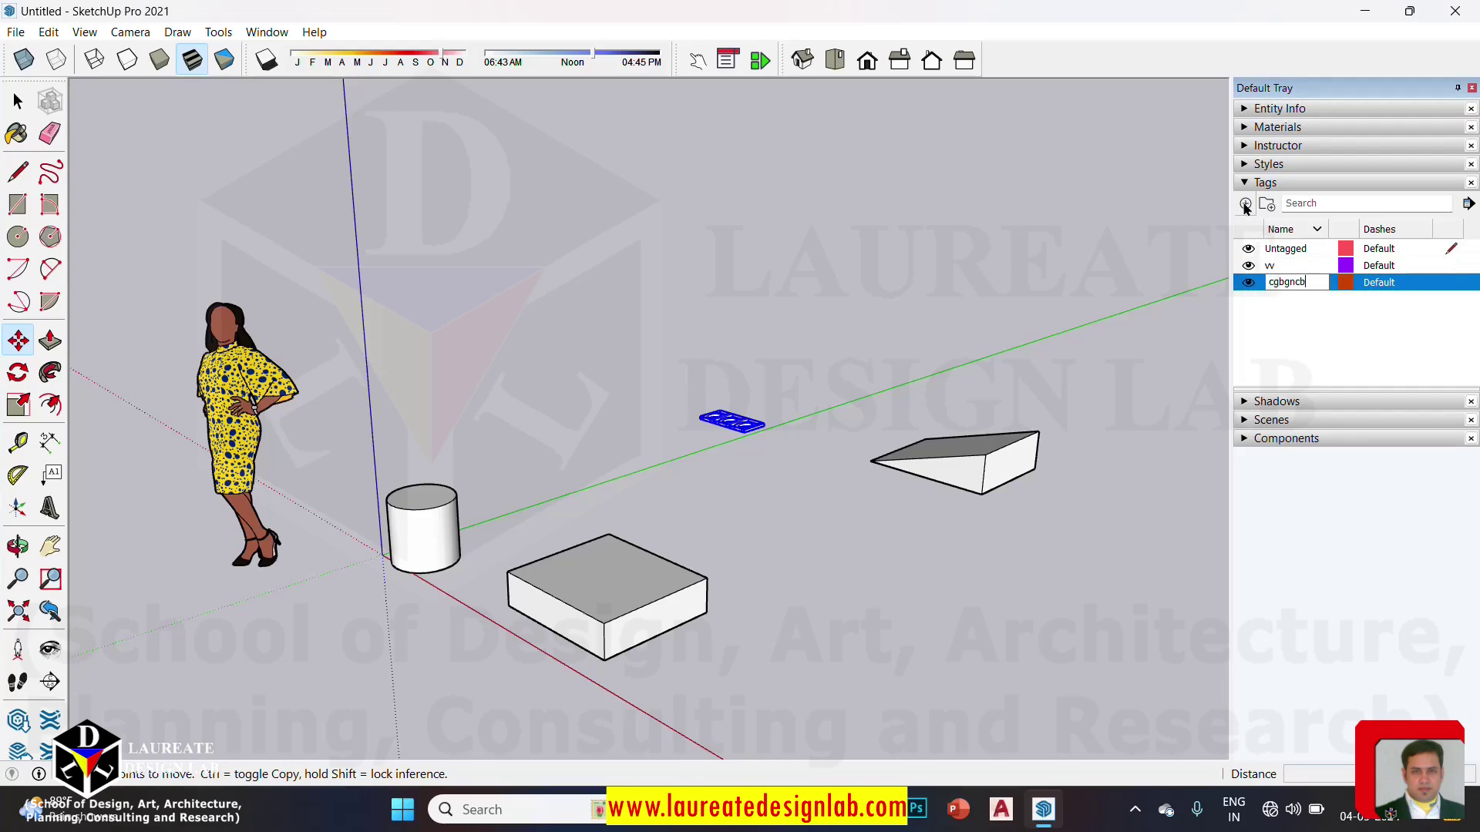
click(1245, 204)
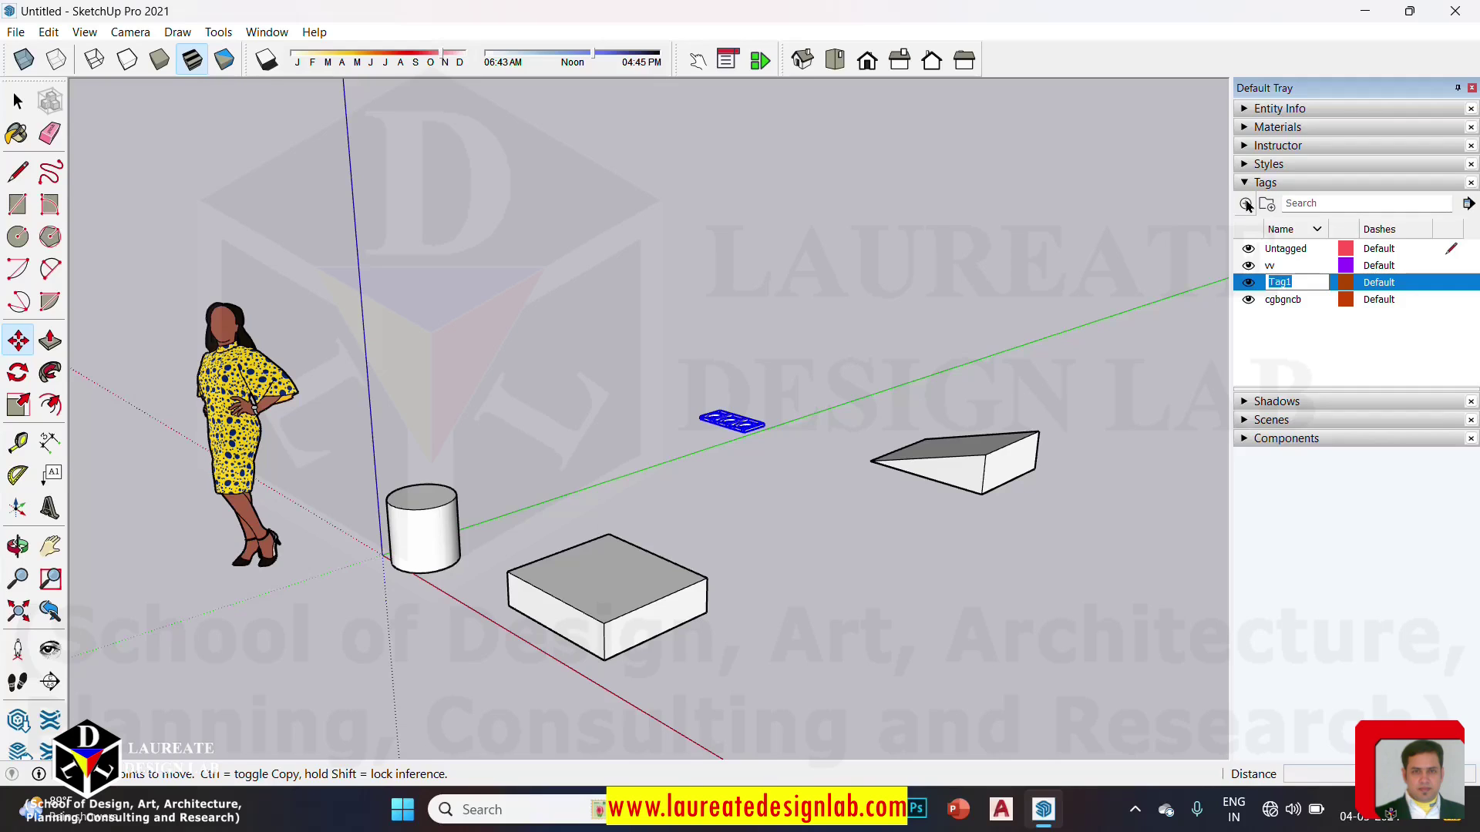
click(1246, 205)
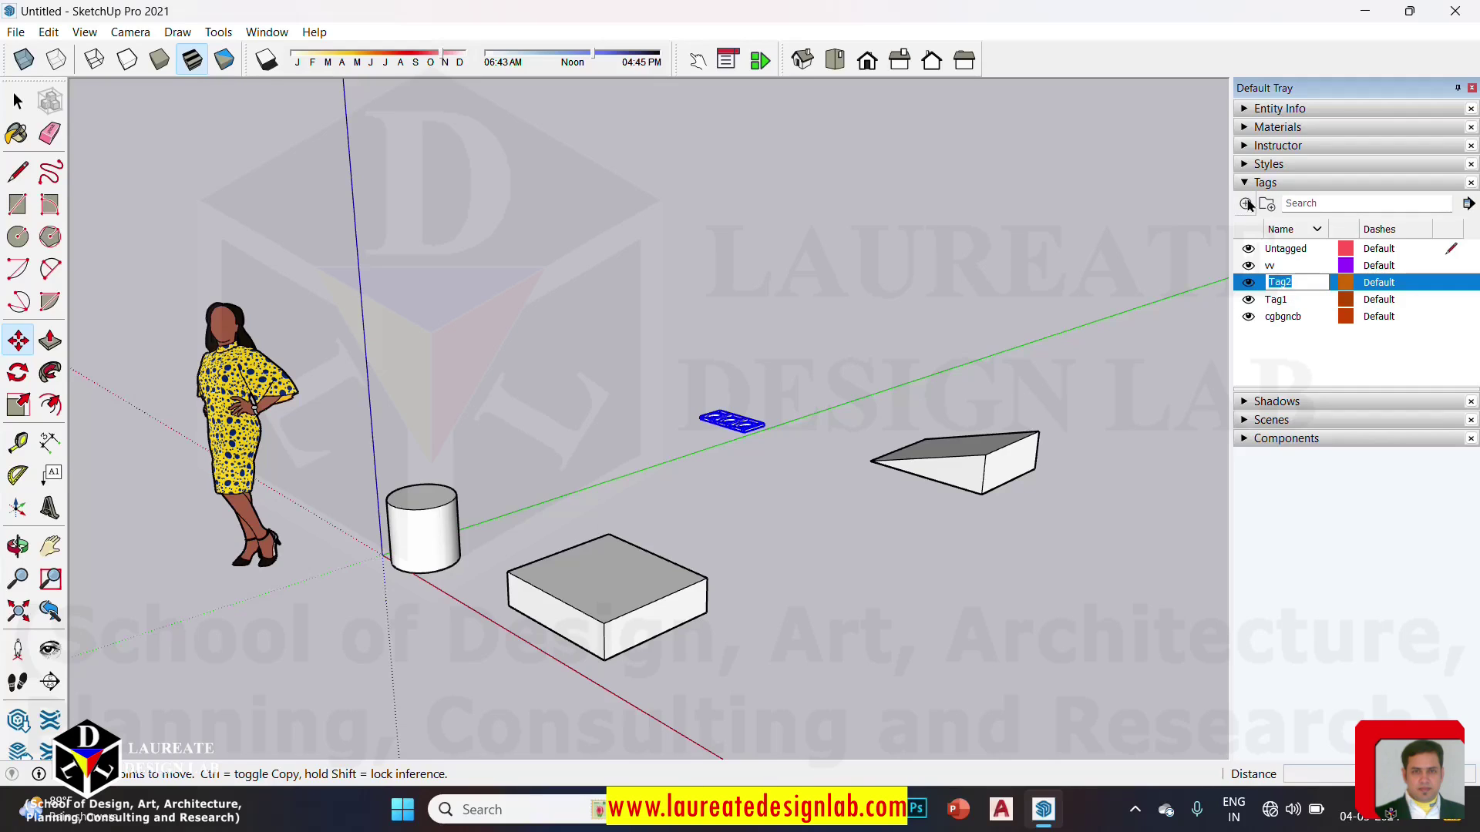
click(1245, 205)
click(1246, 204)
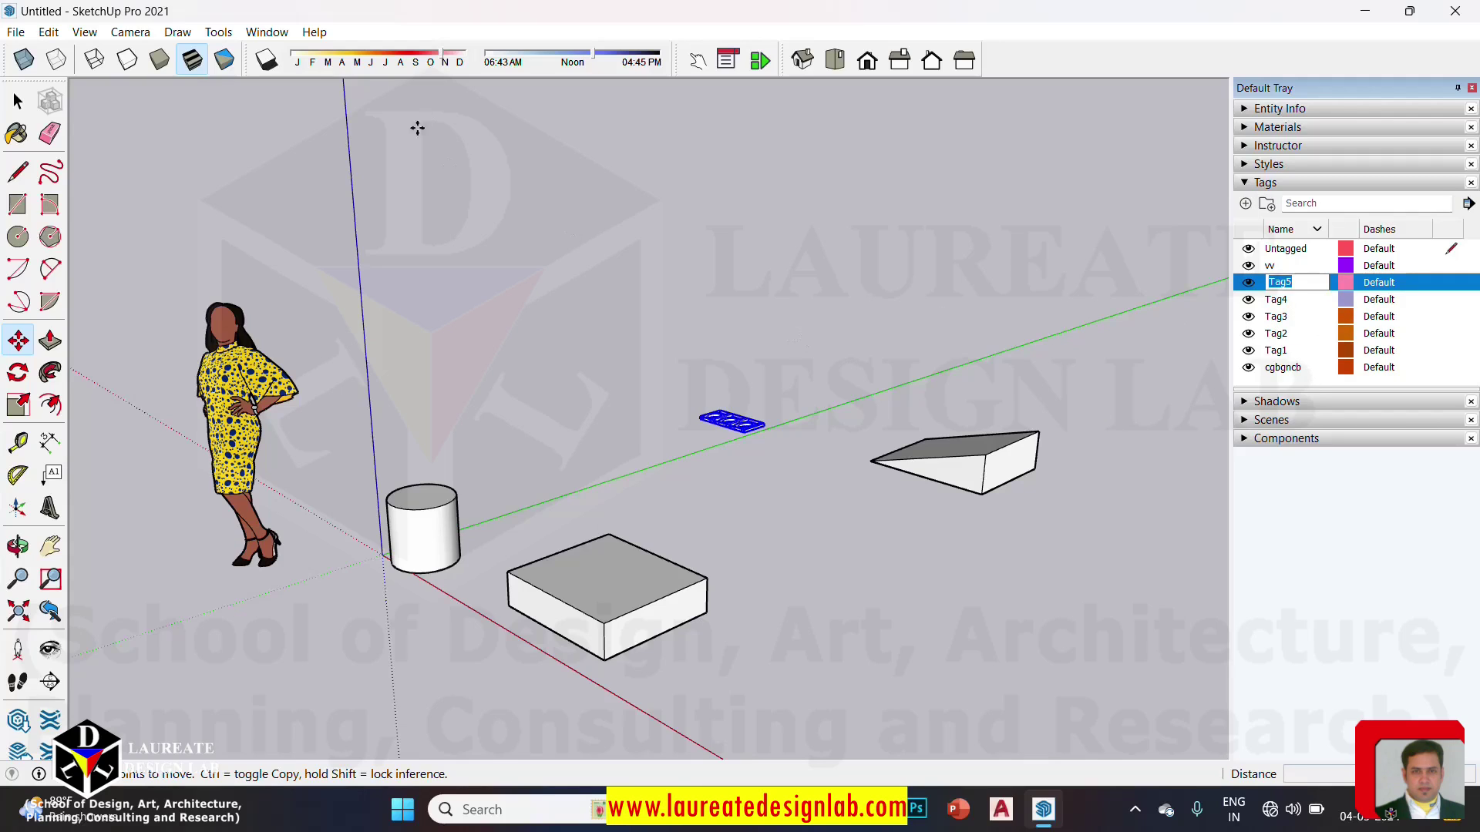
click(19, 101)
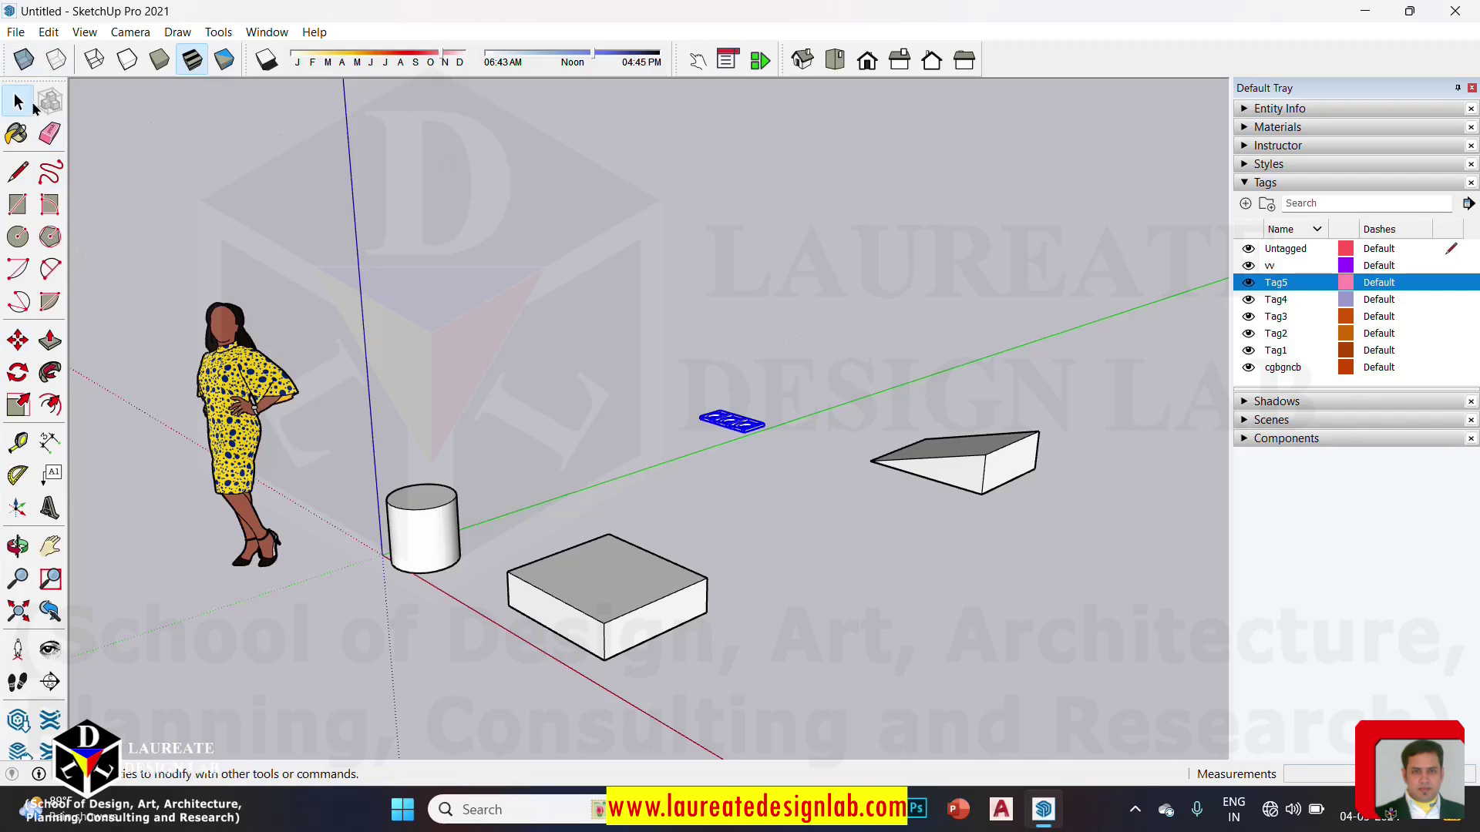
scroll(866, 369, down, 2)
scroll(979, 428, up, 1)
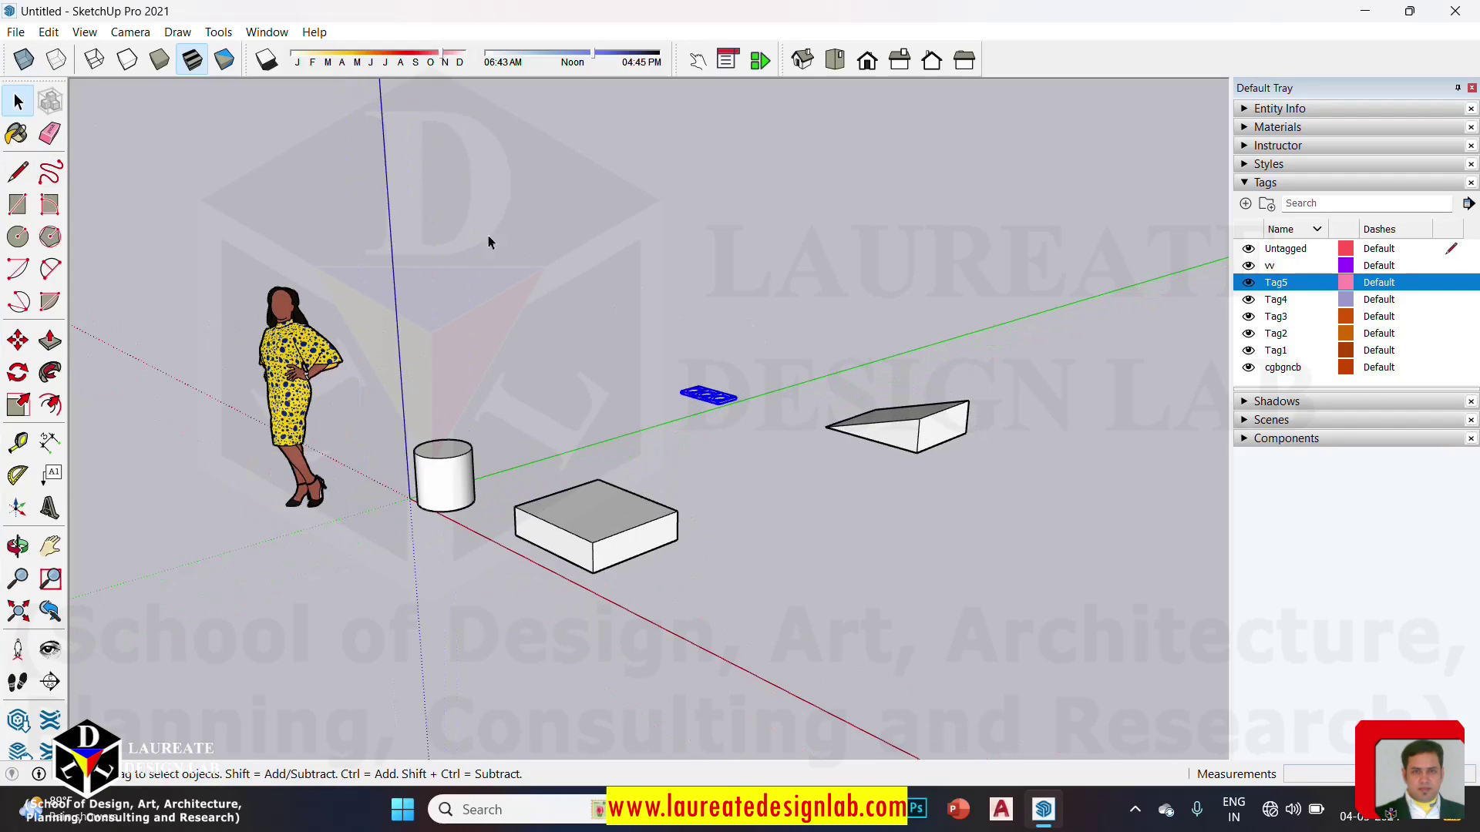
Step: Enable the Tags toolbar from the toolbar list and drag it near the top of the window
right_click(259, 61)
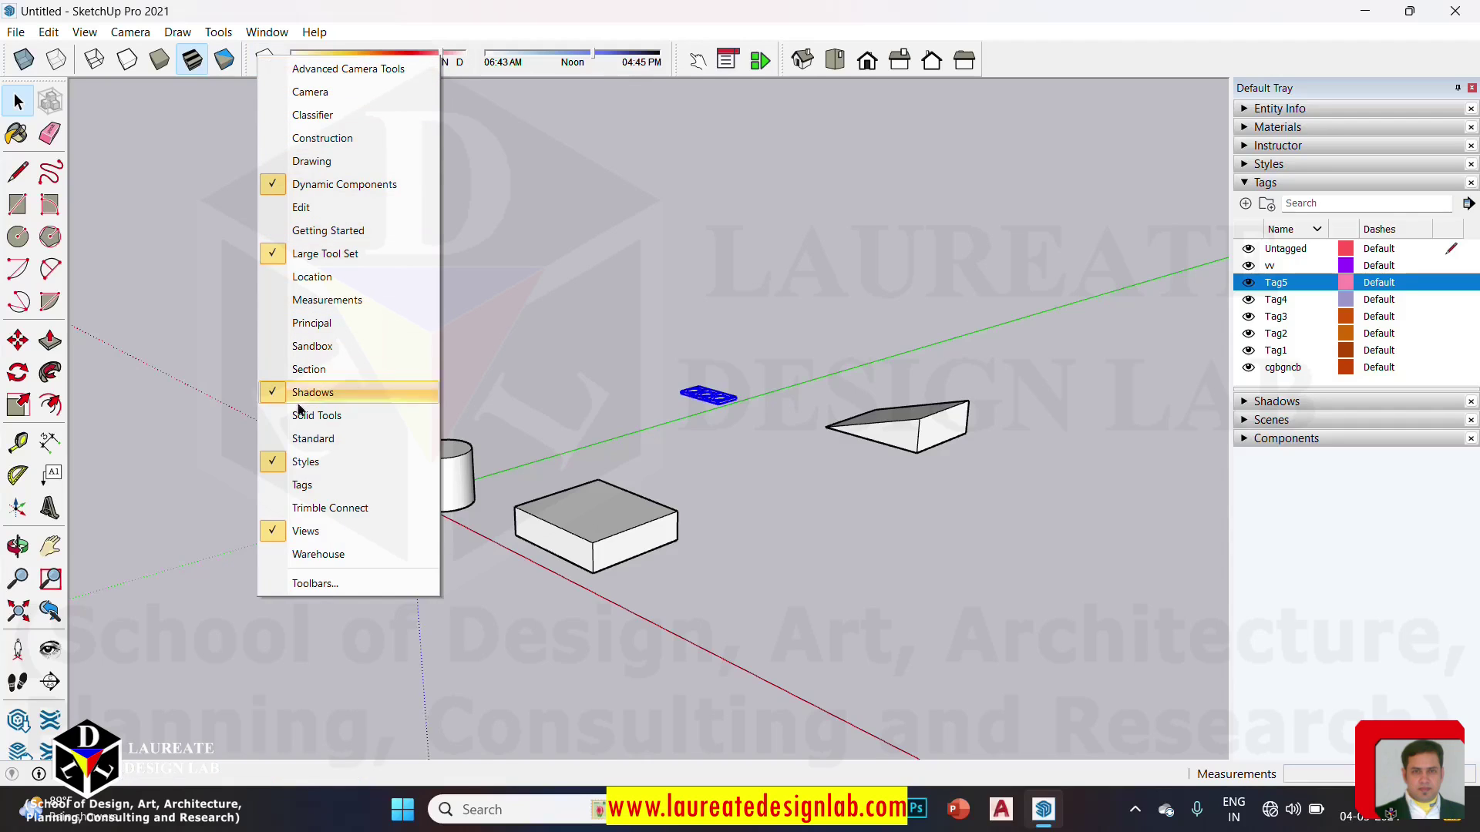
click(321, 486)
mouse_move(192, 441)
mouse_down()
mouse_move(623, 133)
mouse_move(621, 118)
mouse_up()
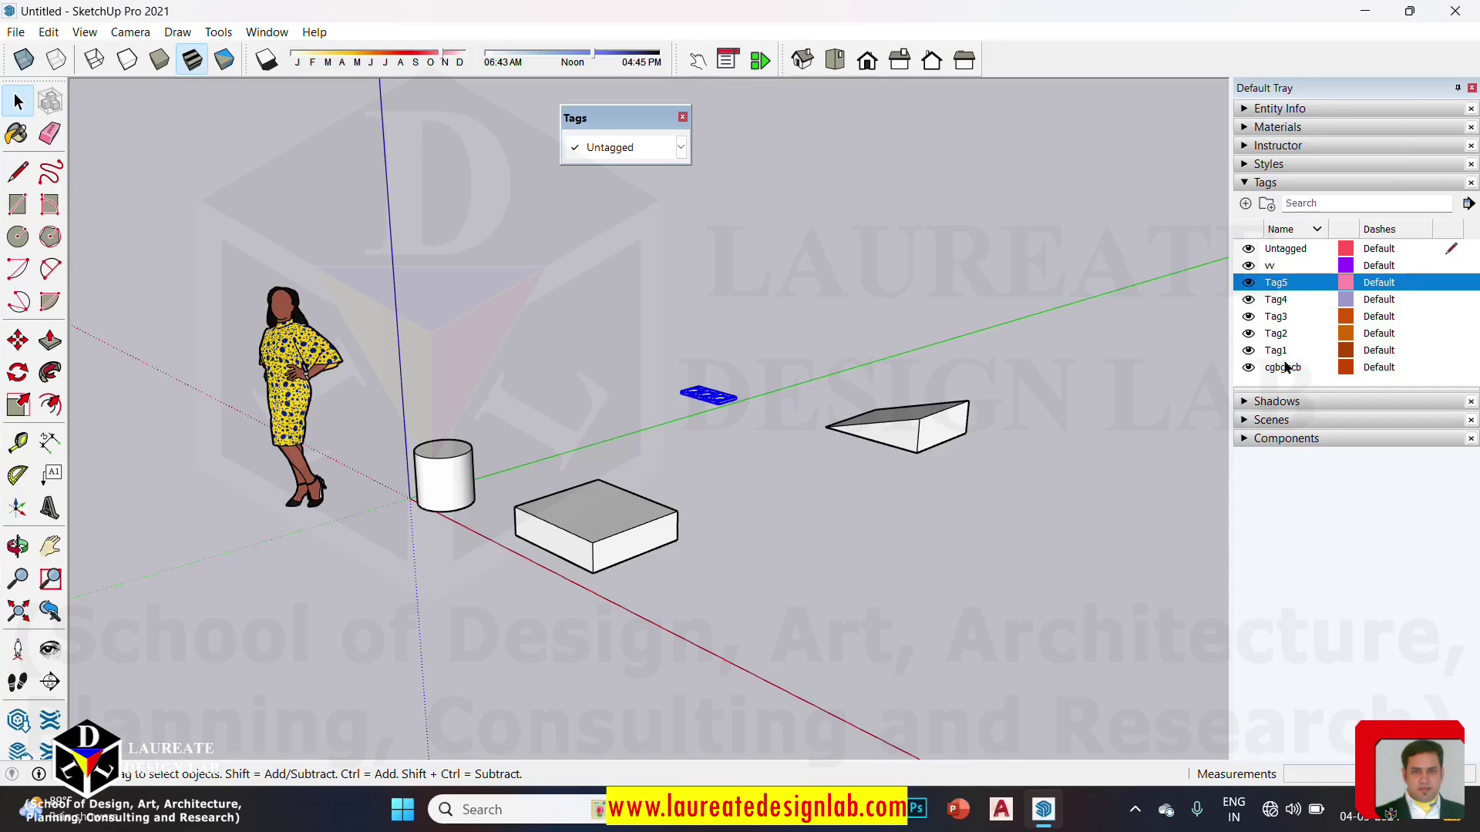
Step: Assign the cylinder to tag cgbgncb and the box to Tag1
scroll(590, 493, up, 2)
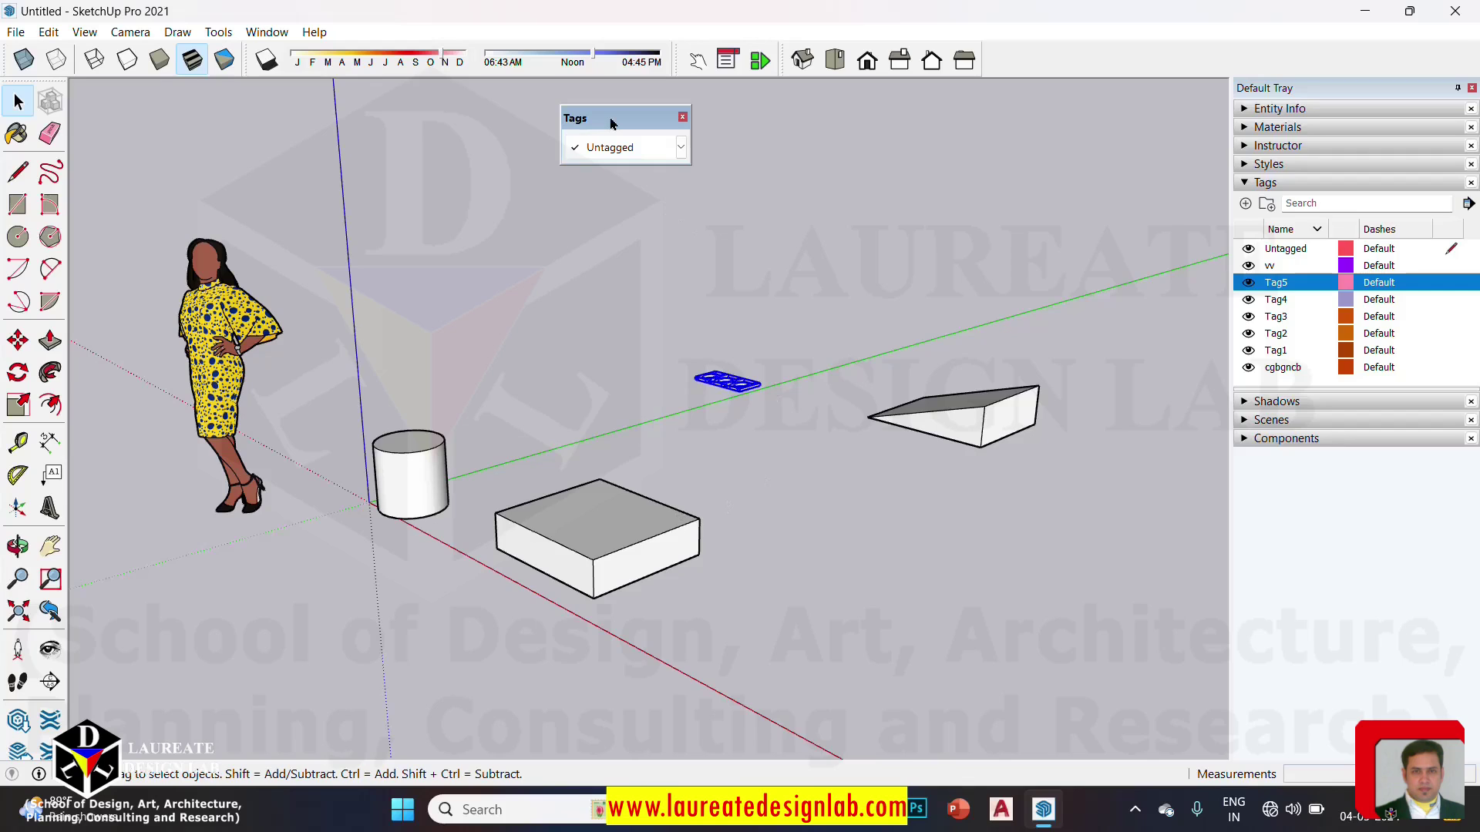
middle_drag(715, 395, 655, 390)
drag(300, 374, 498, 628)
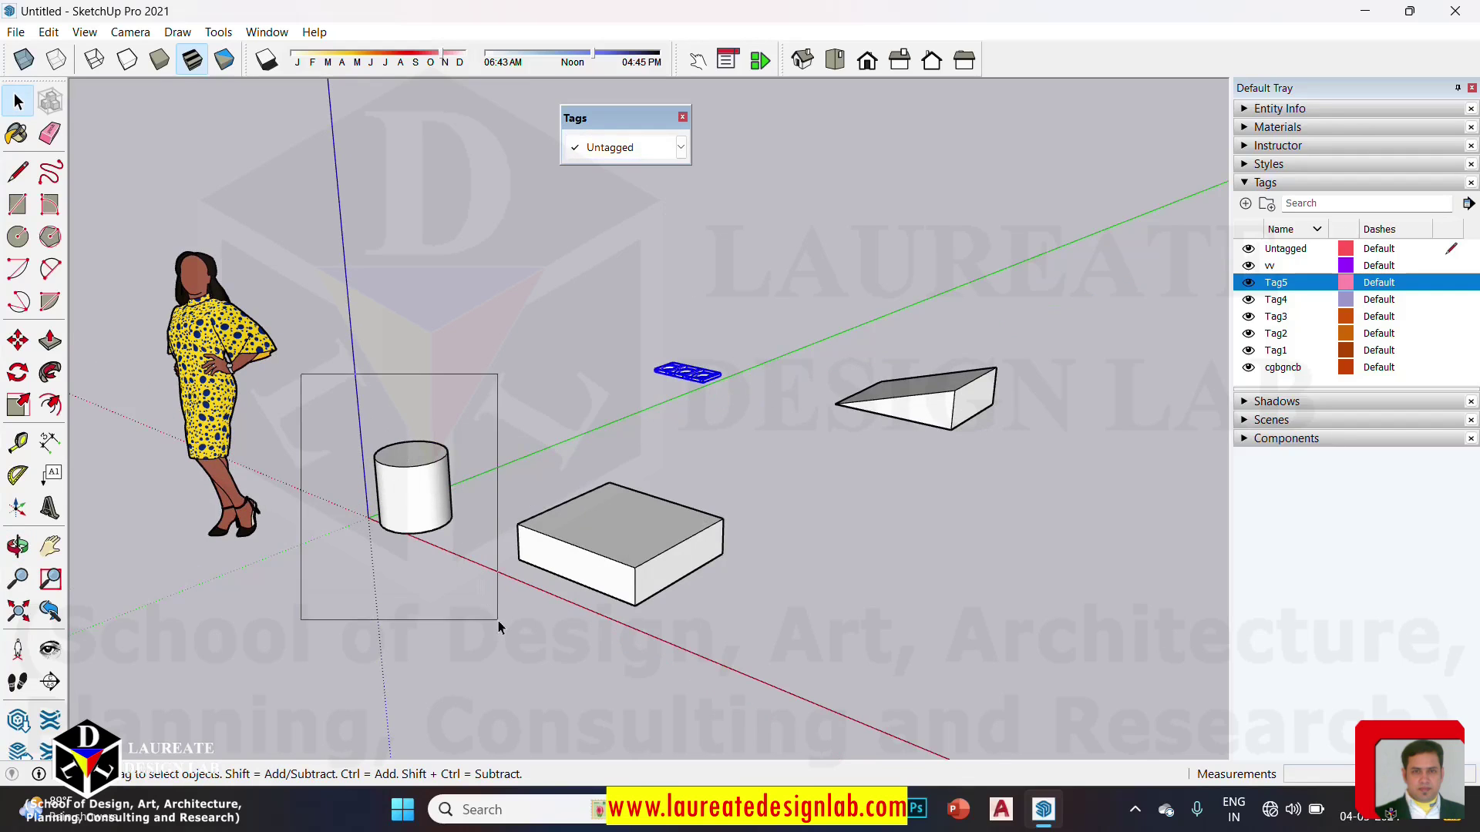
click(681, 149)
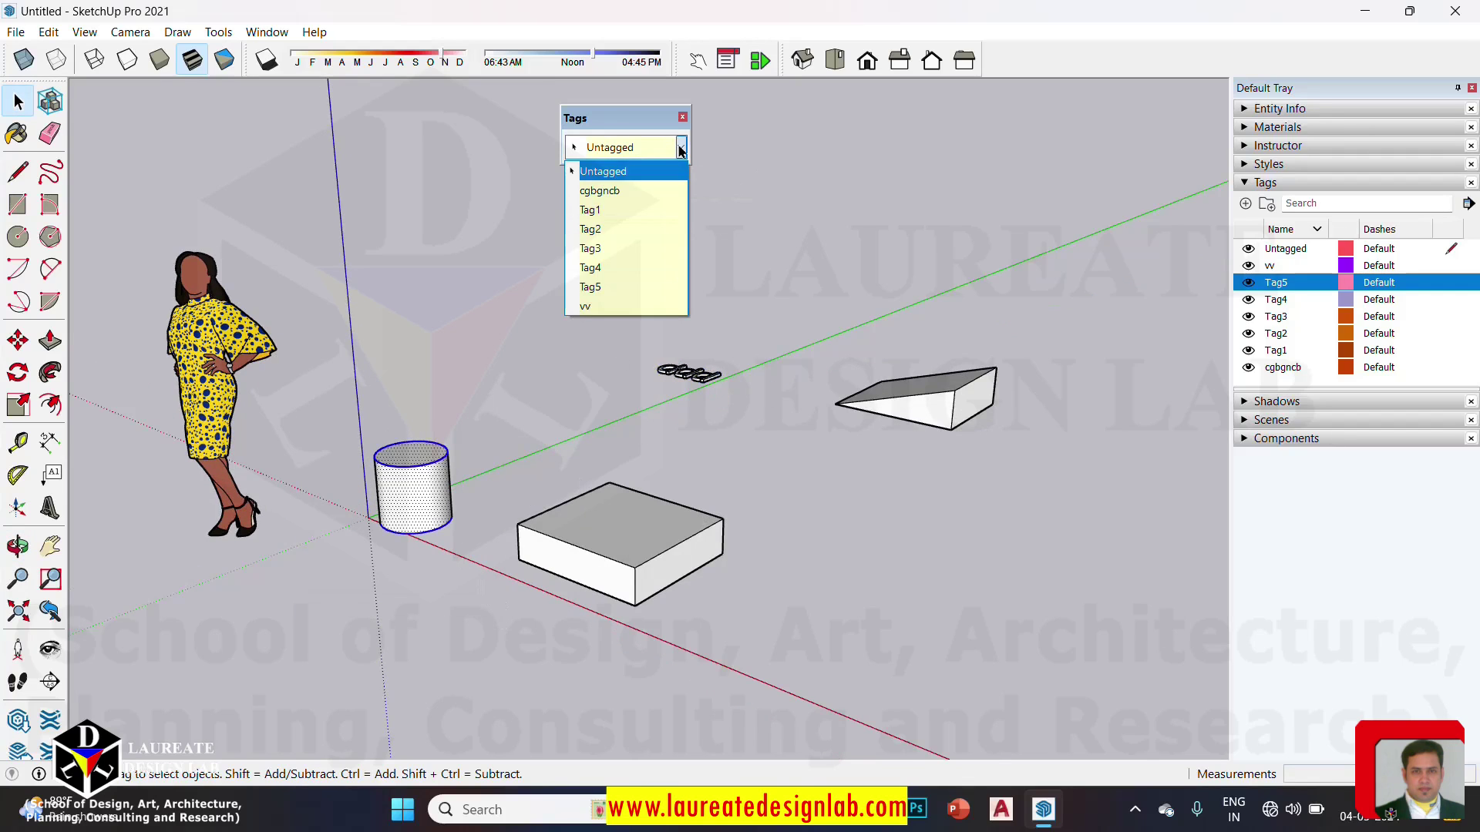
click(632, 192)
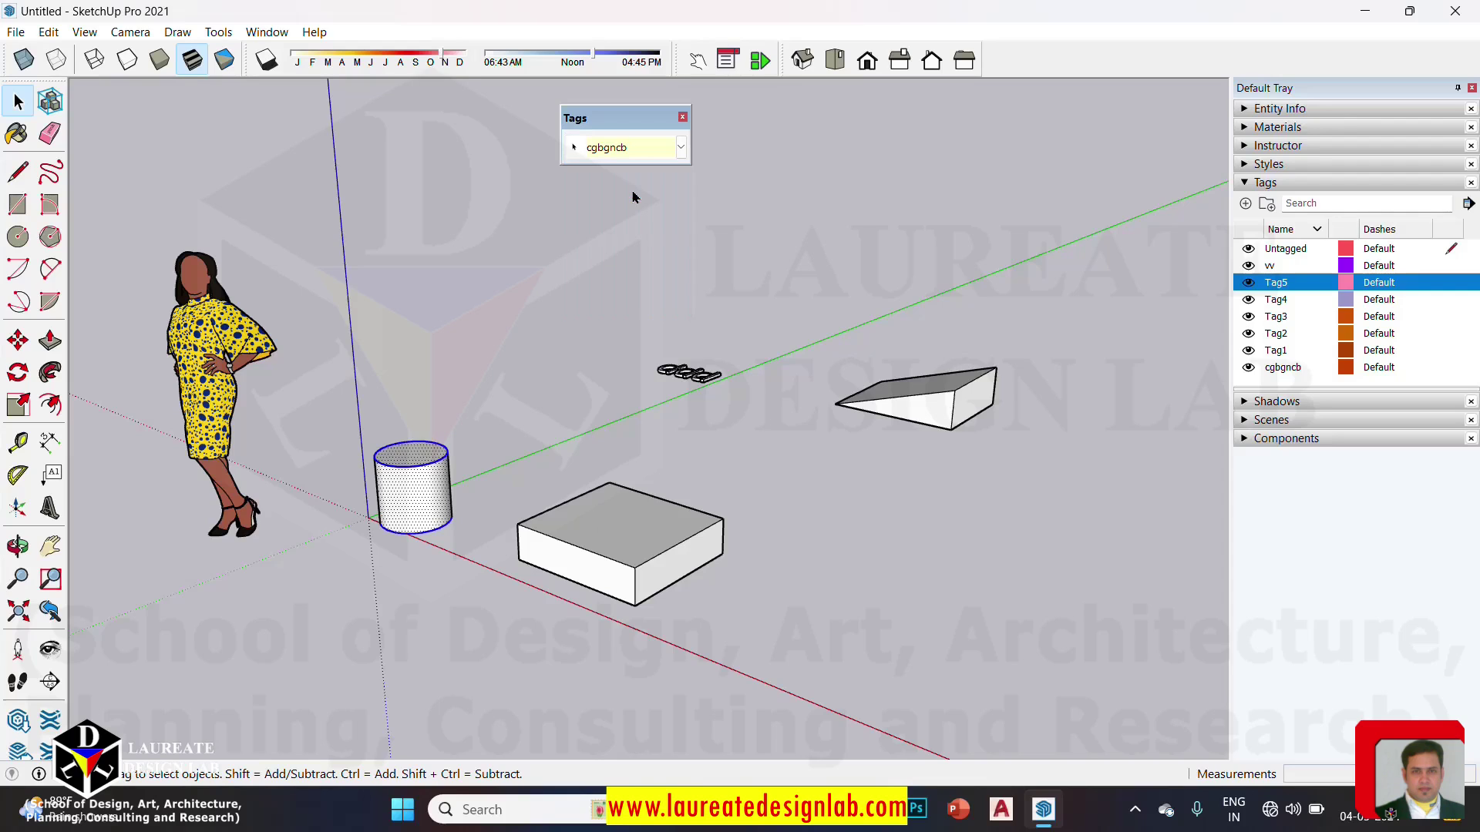
click(516, 349)
drag(490, 440, 748, 655)
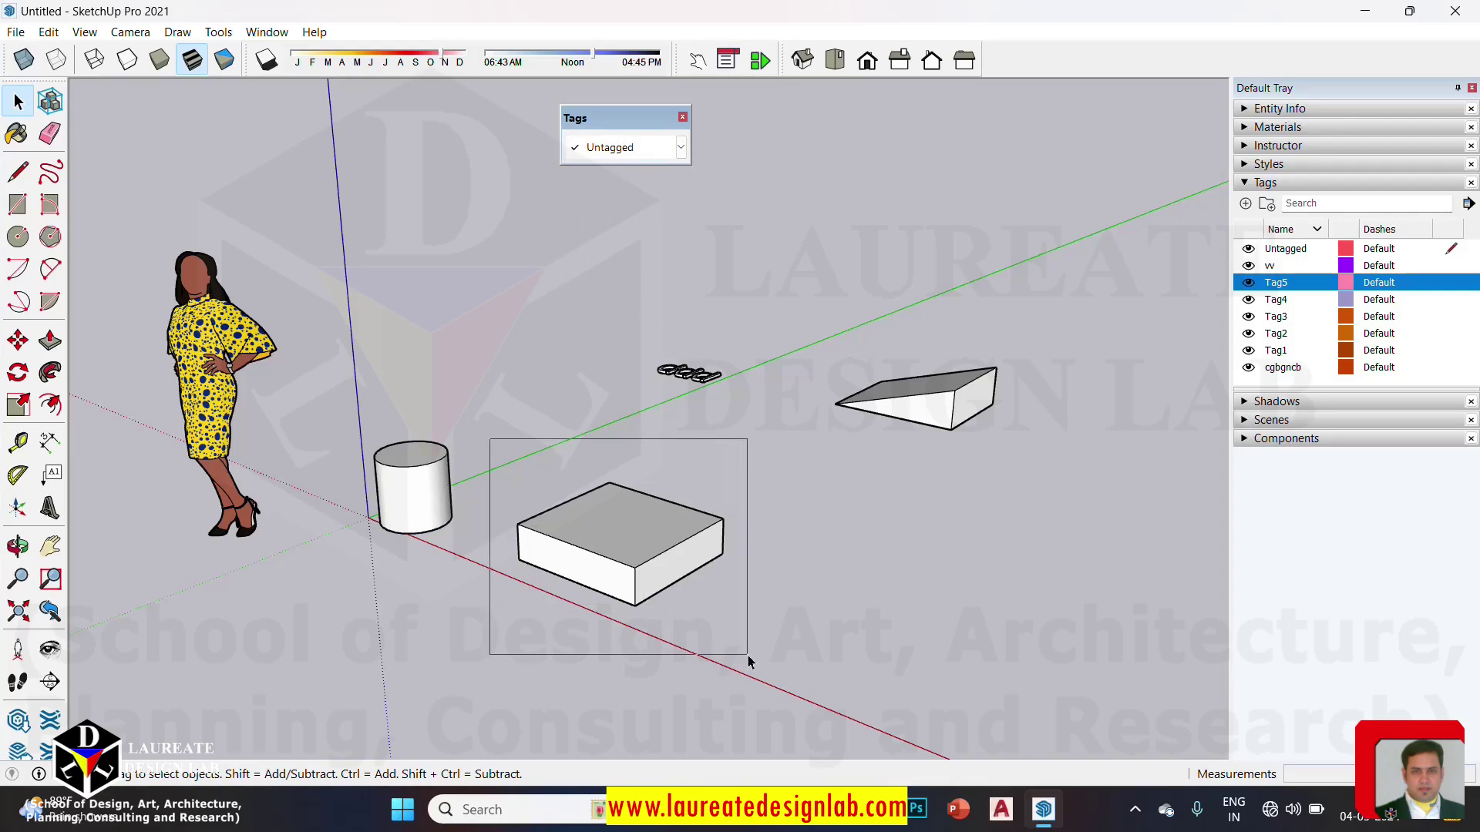
click(681, 147)
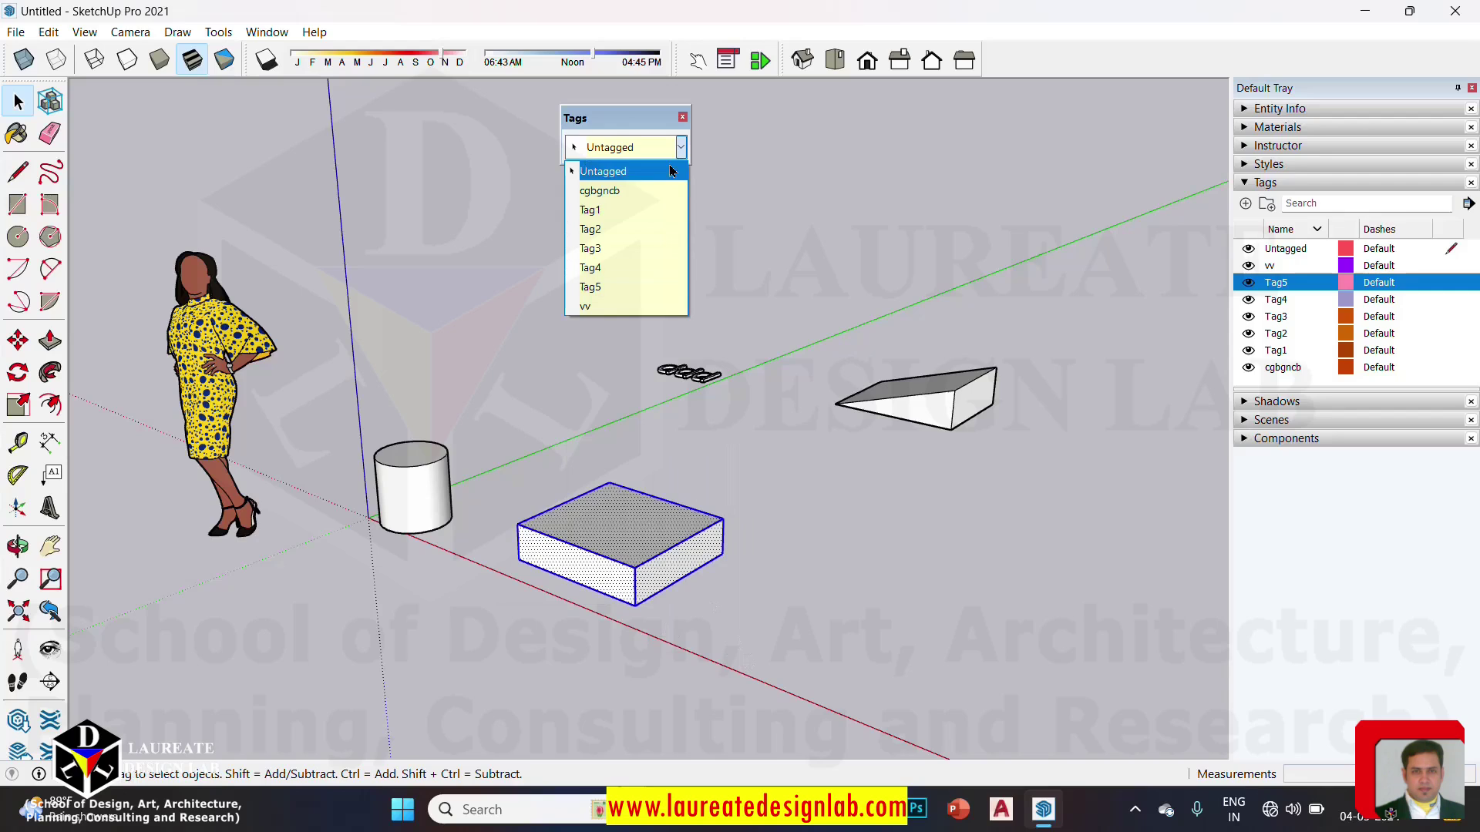
click(626, 211)
click(859, 543)
Step: Assign the wedge to Tag2 and the 3D text to Tag3
drag(804, 305, 1047, 483)
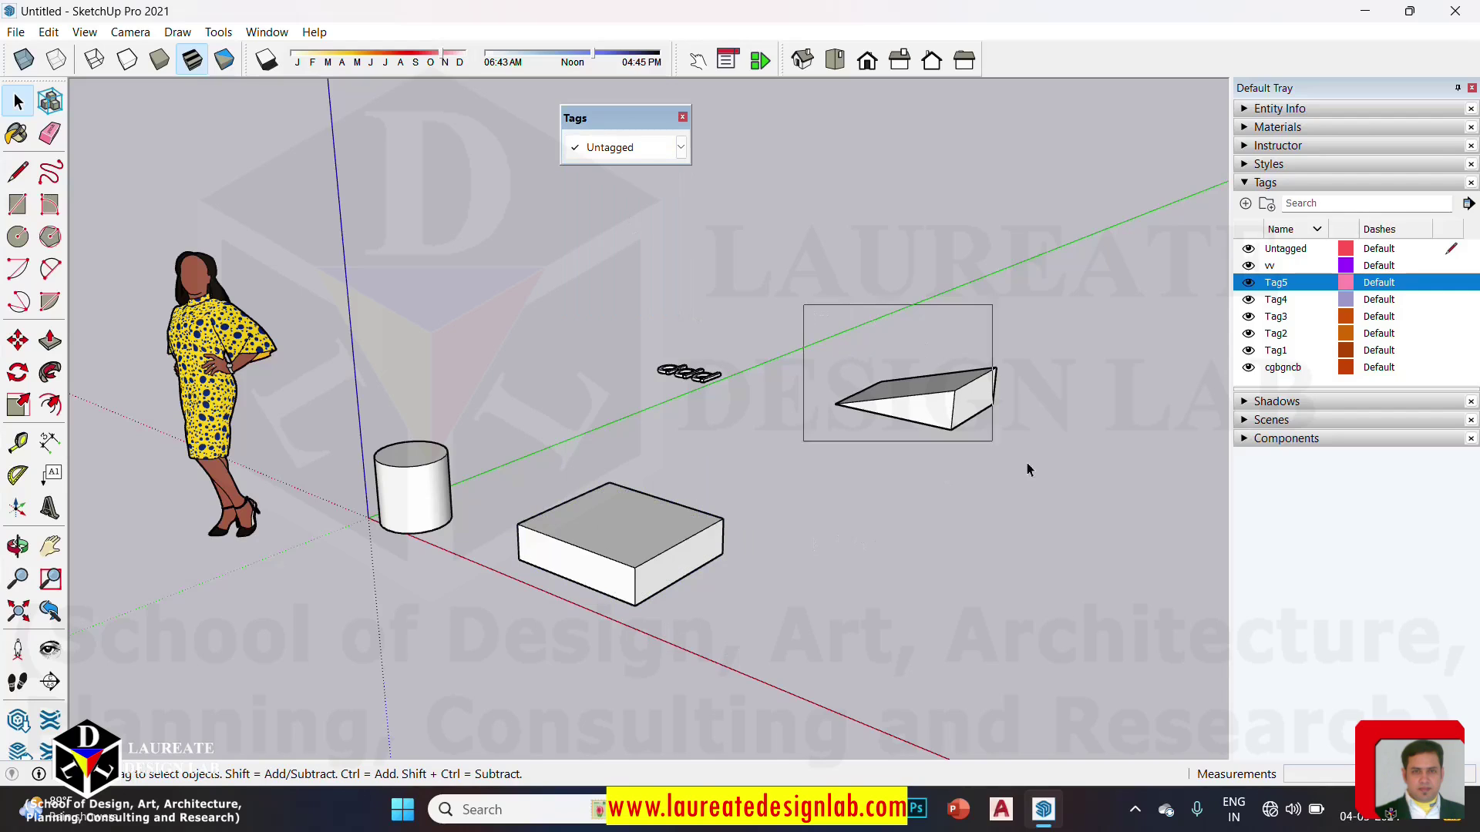
click(682, 147)
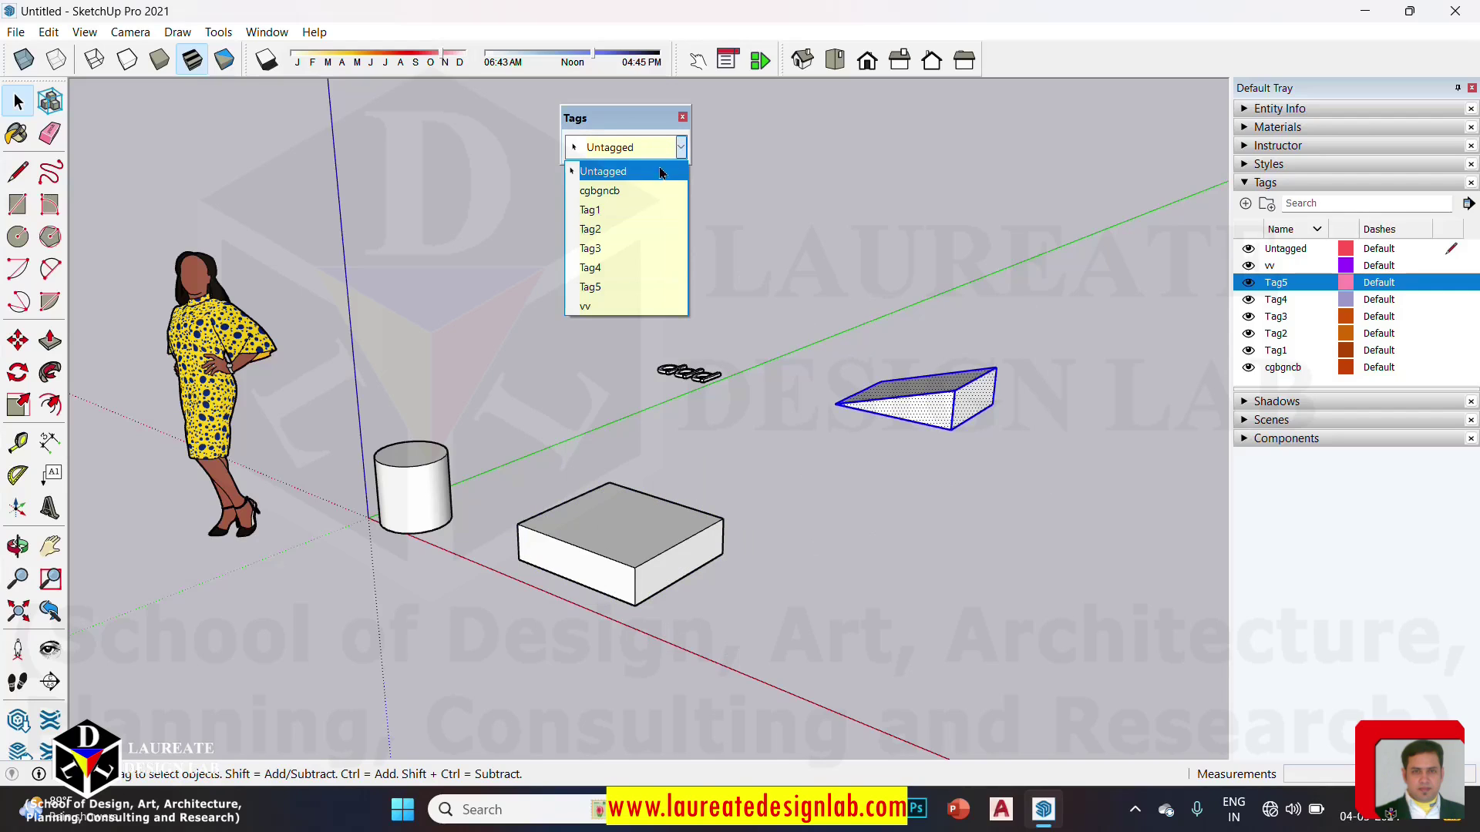
click(617, 229)
click(712, 299)
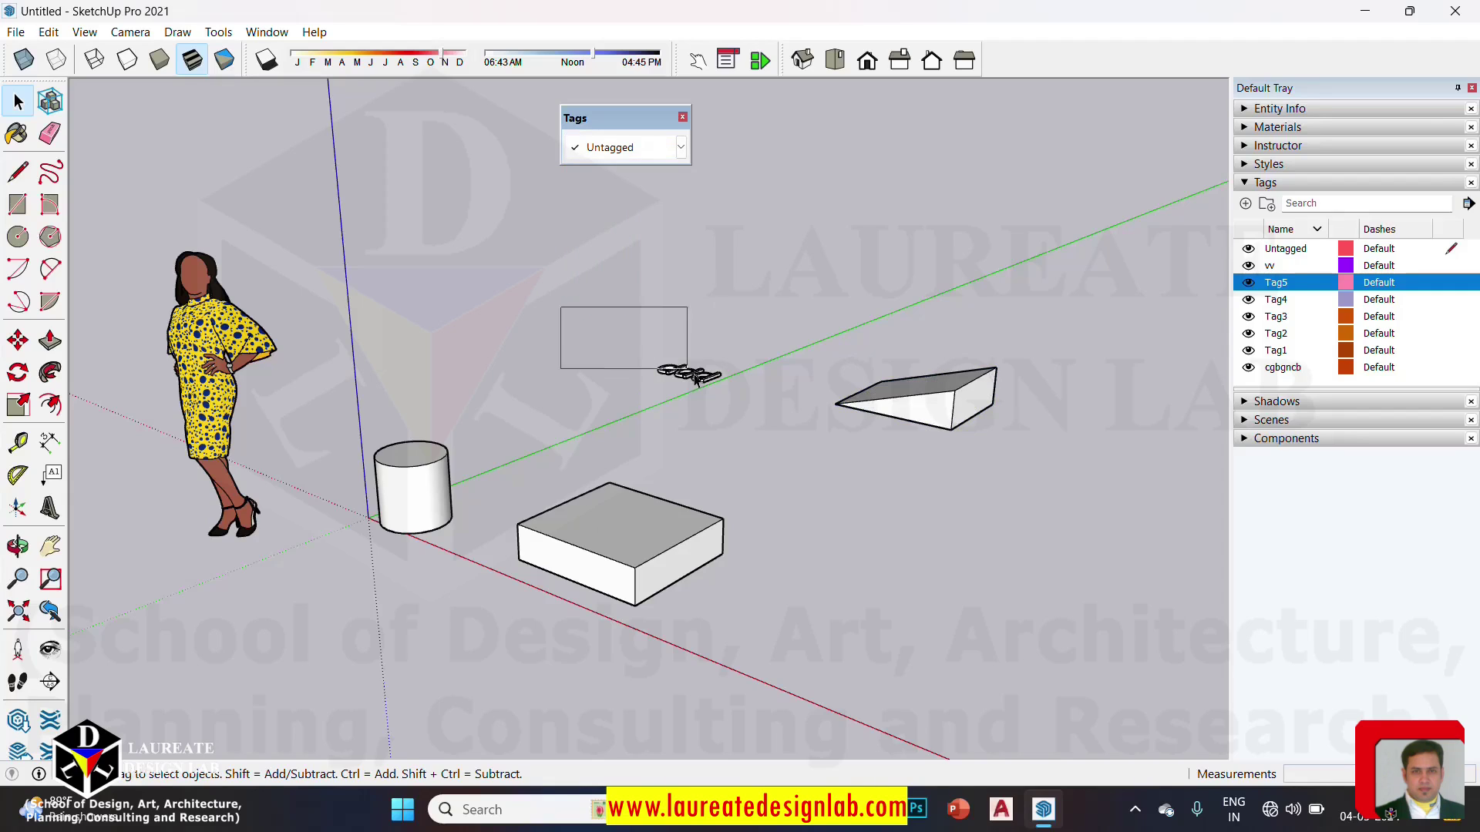
drag(559, 308, 752, 416)
click(681, 147)
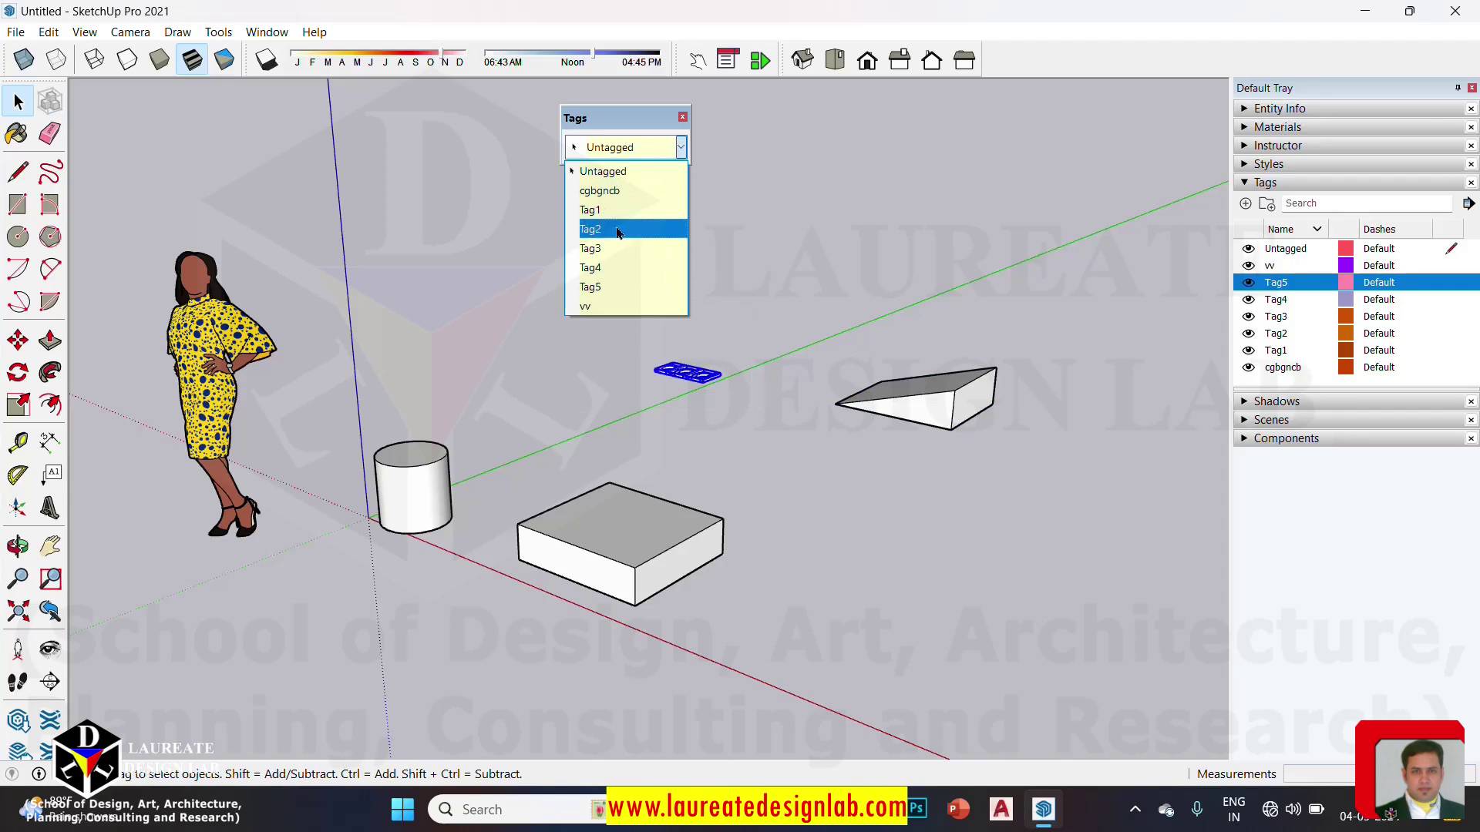
click(609, 253)
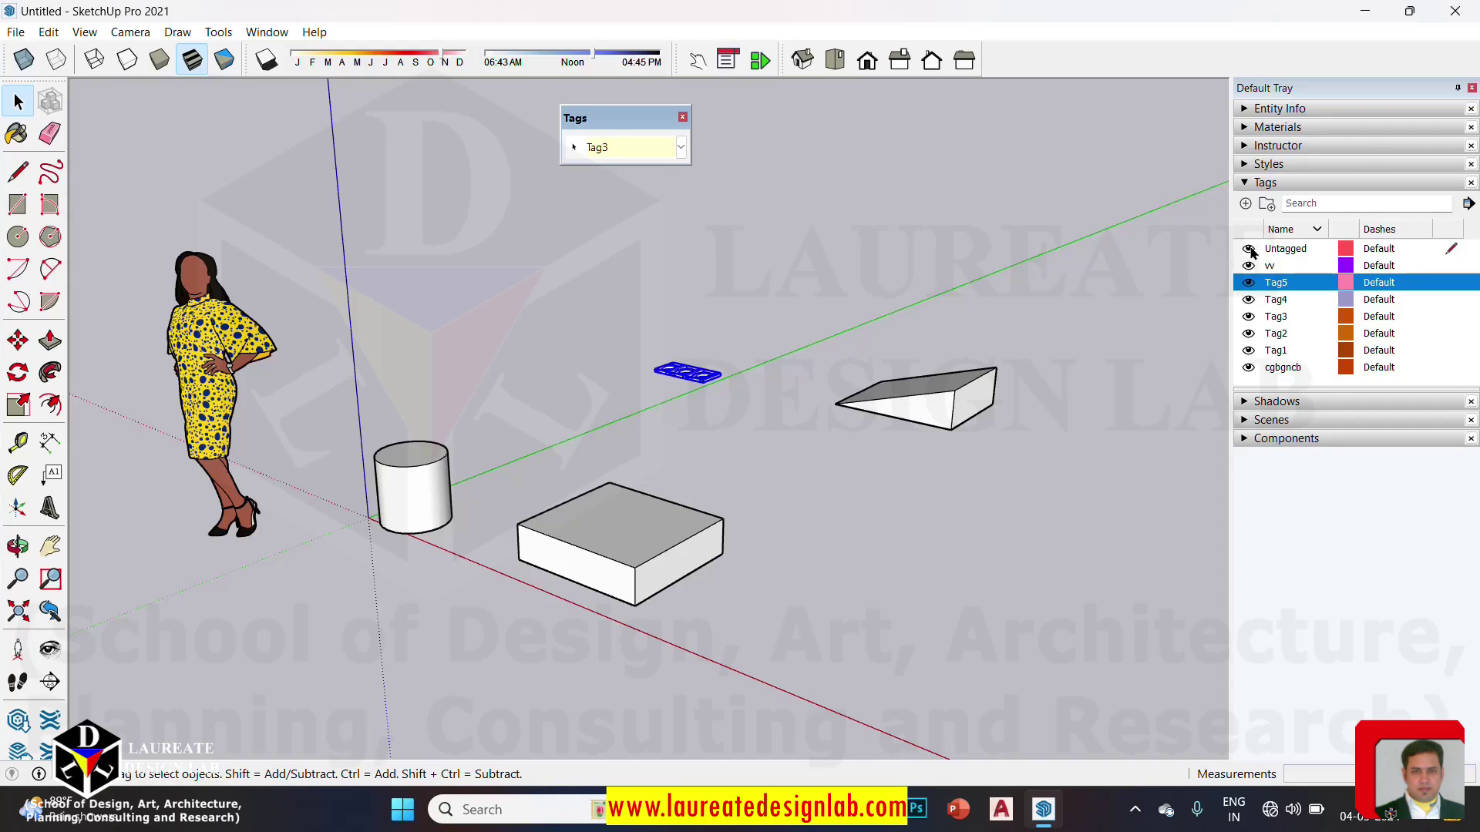
click(1249, 249)
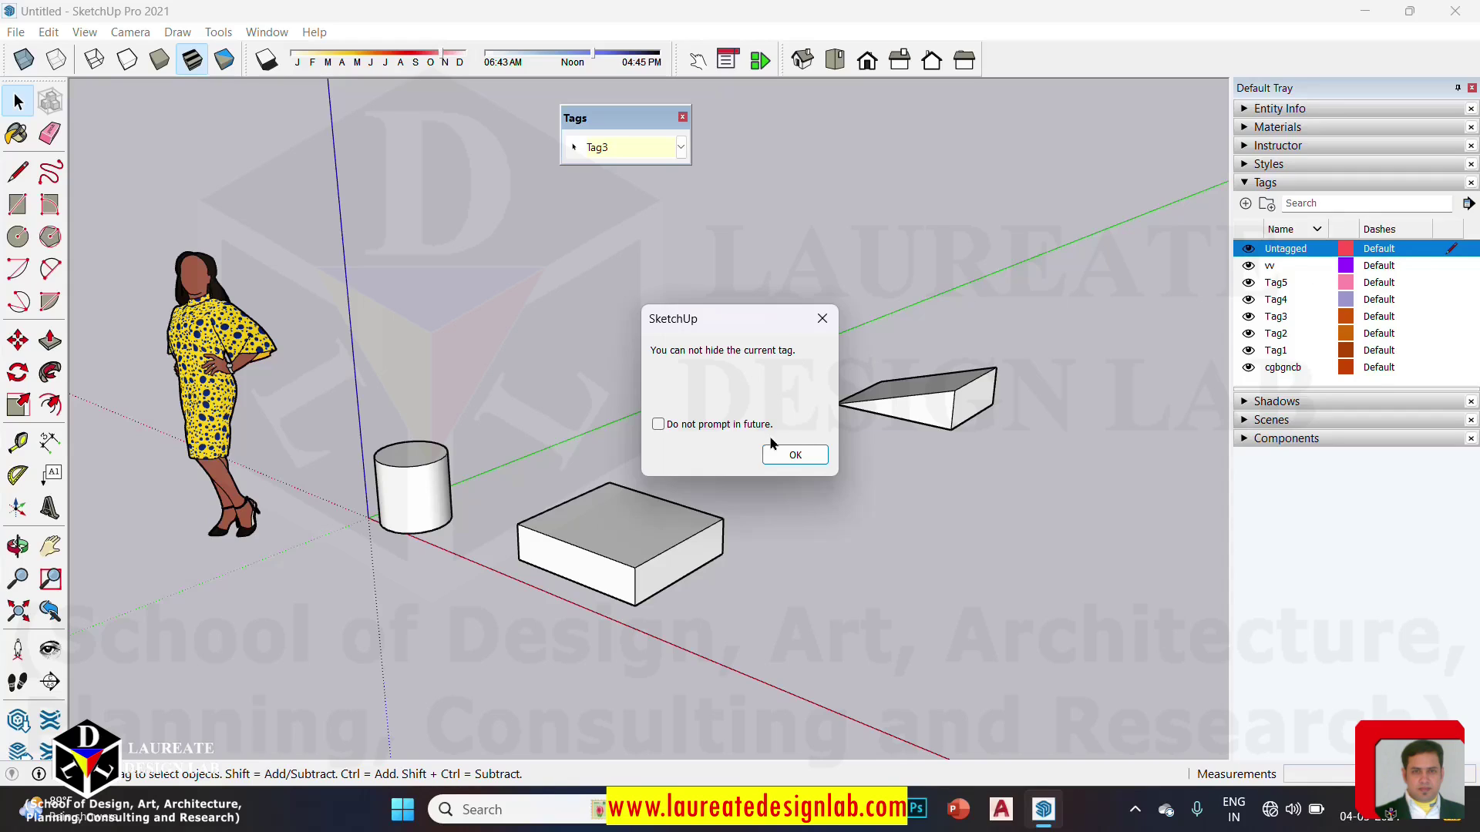
click(792, 454)
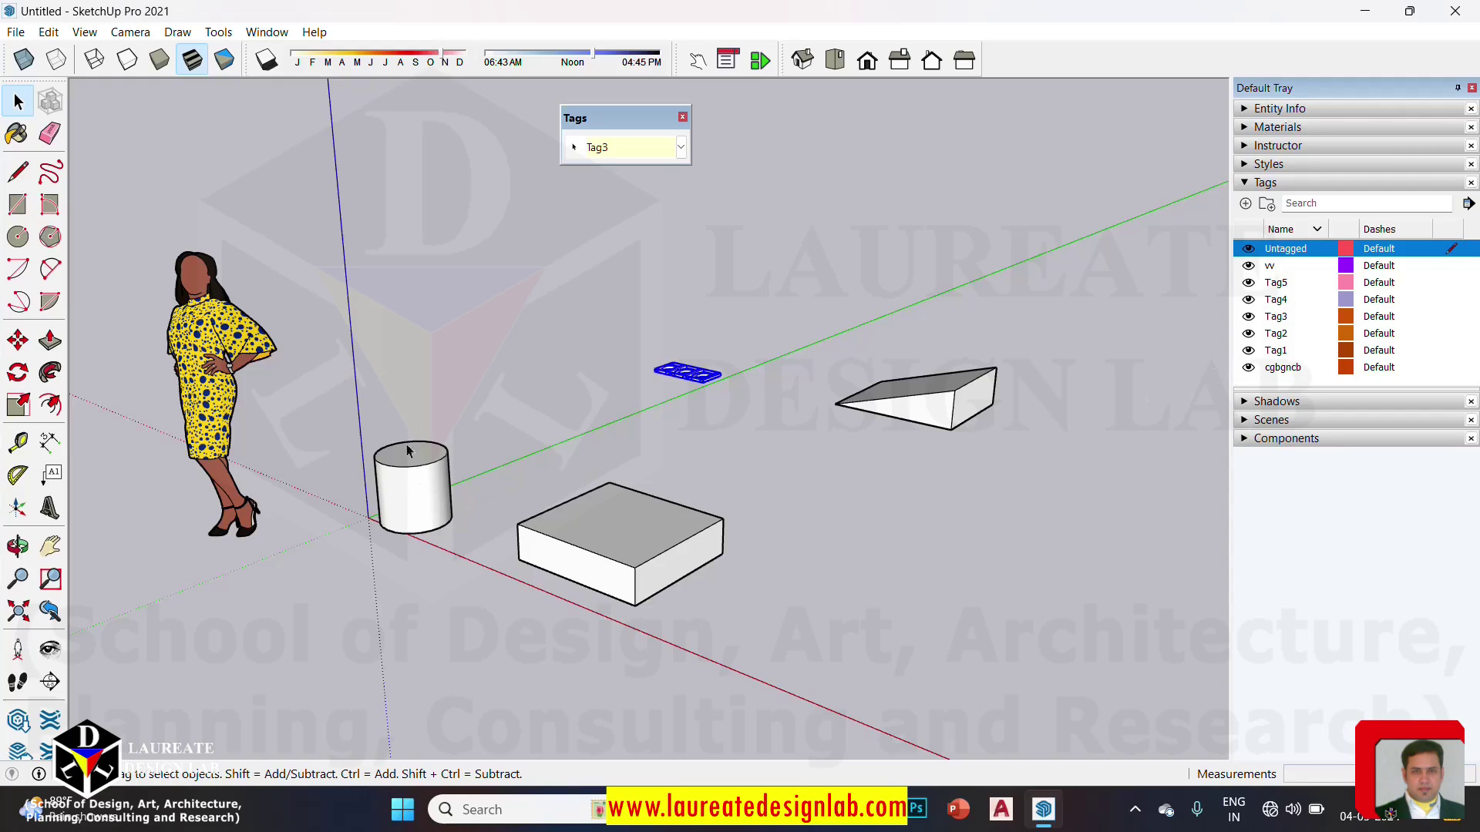
Step: Test toggling cgbgncb's visibility, then hide Tag1 so the box disappears
click(1250, 369)
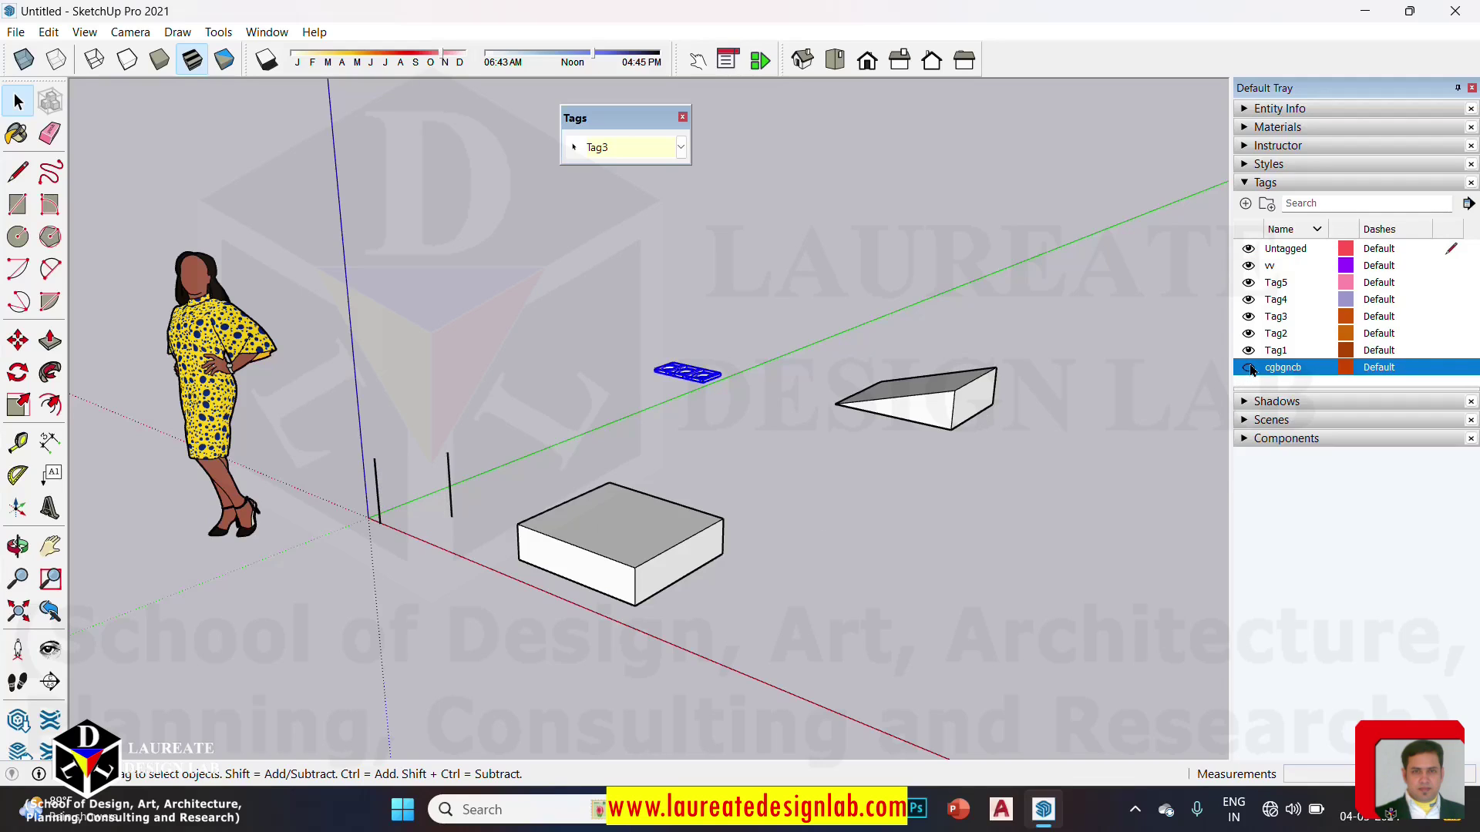
click(1250, 369)
click(1251, 369)
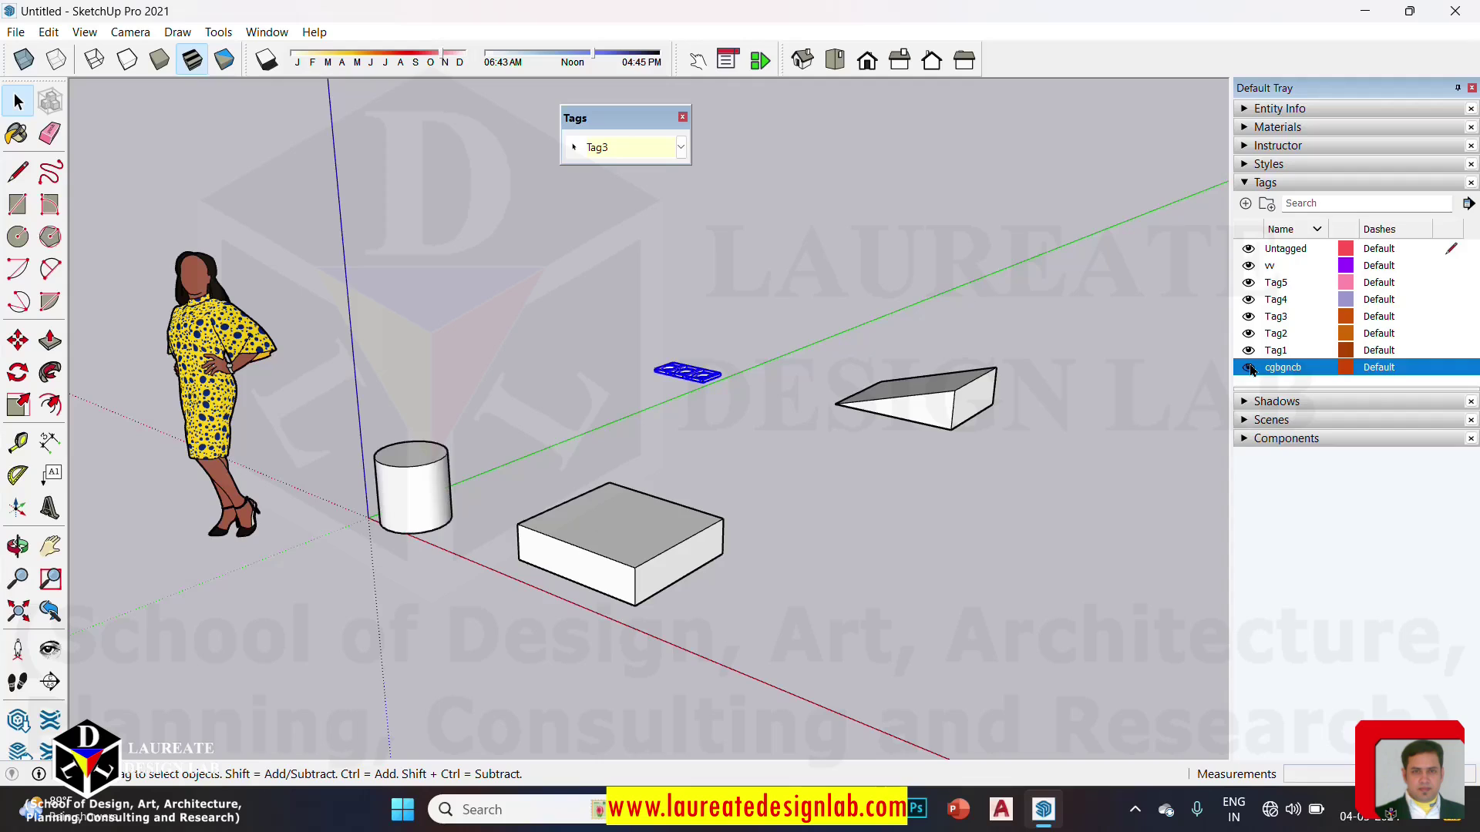
click(1250, 369)
click(1250, 351)
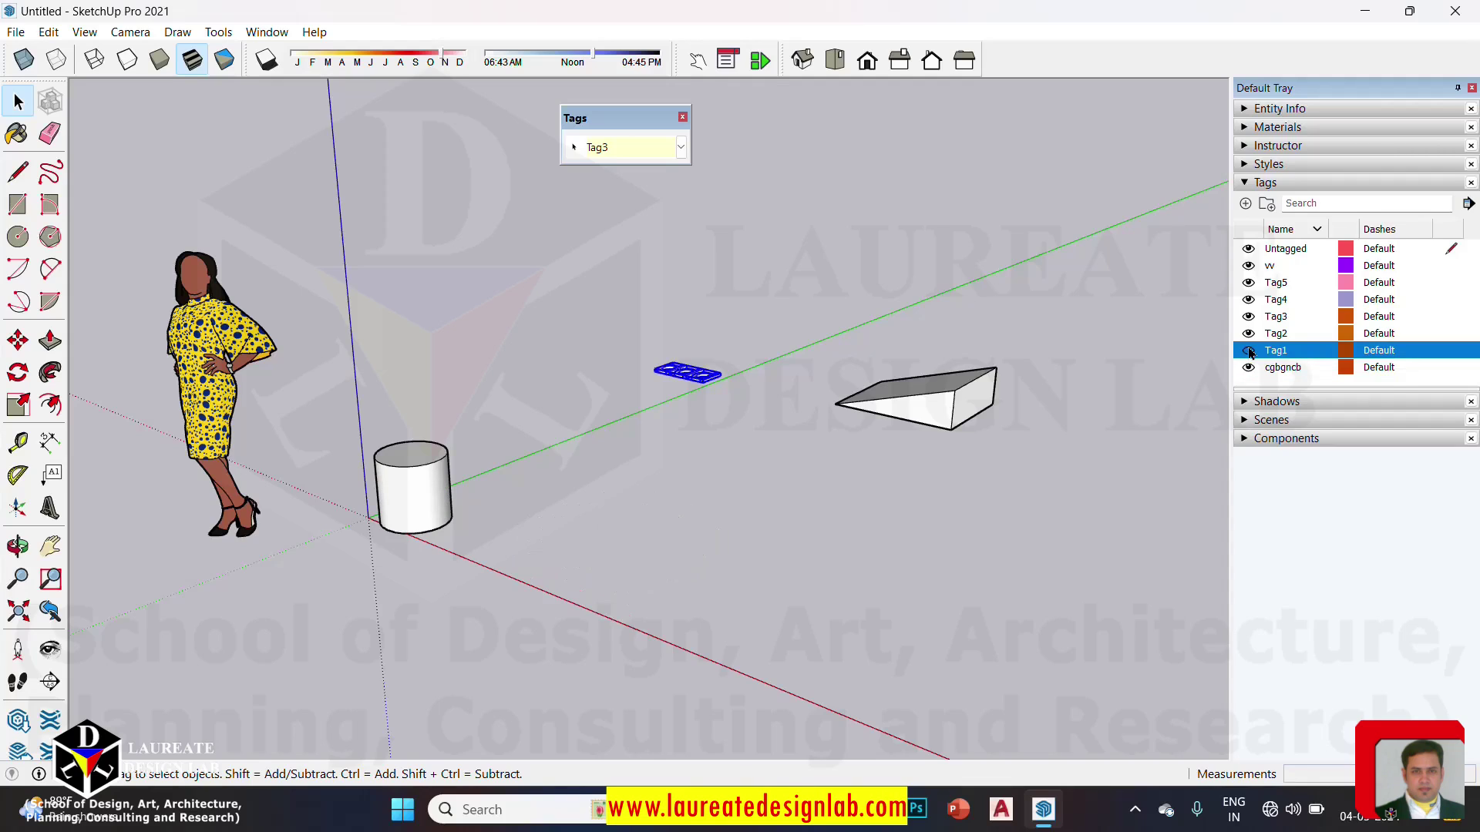
click(1251, 351)
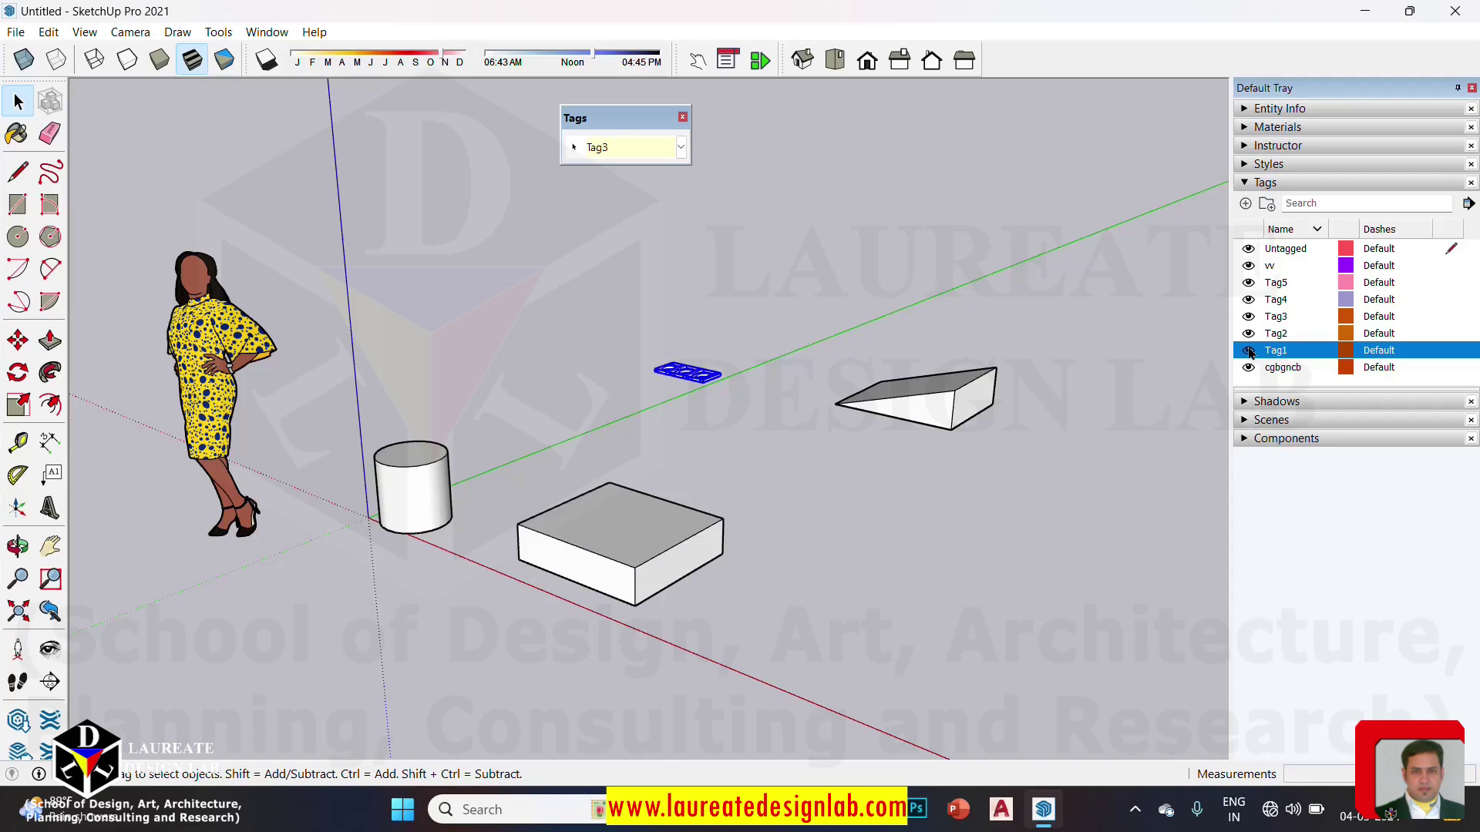
click(1250, 352)
click(1250, 352)
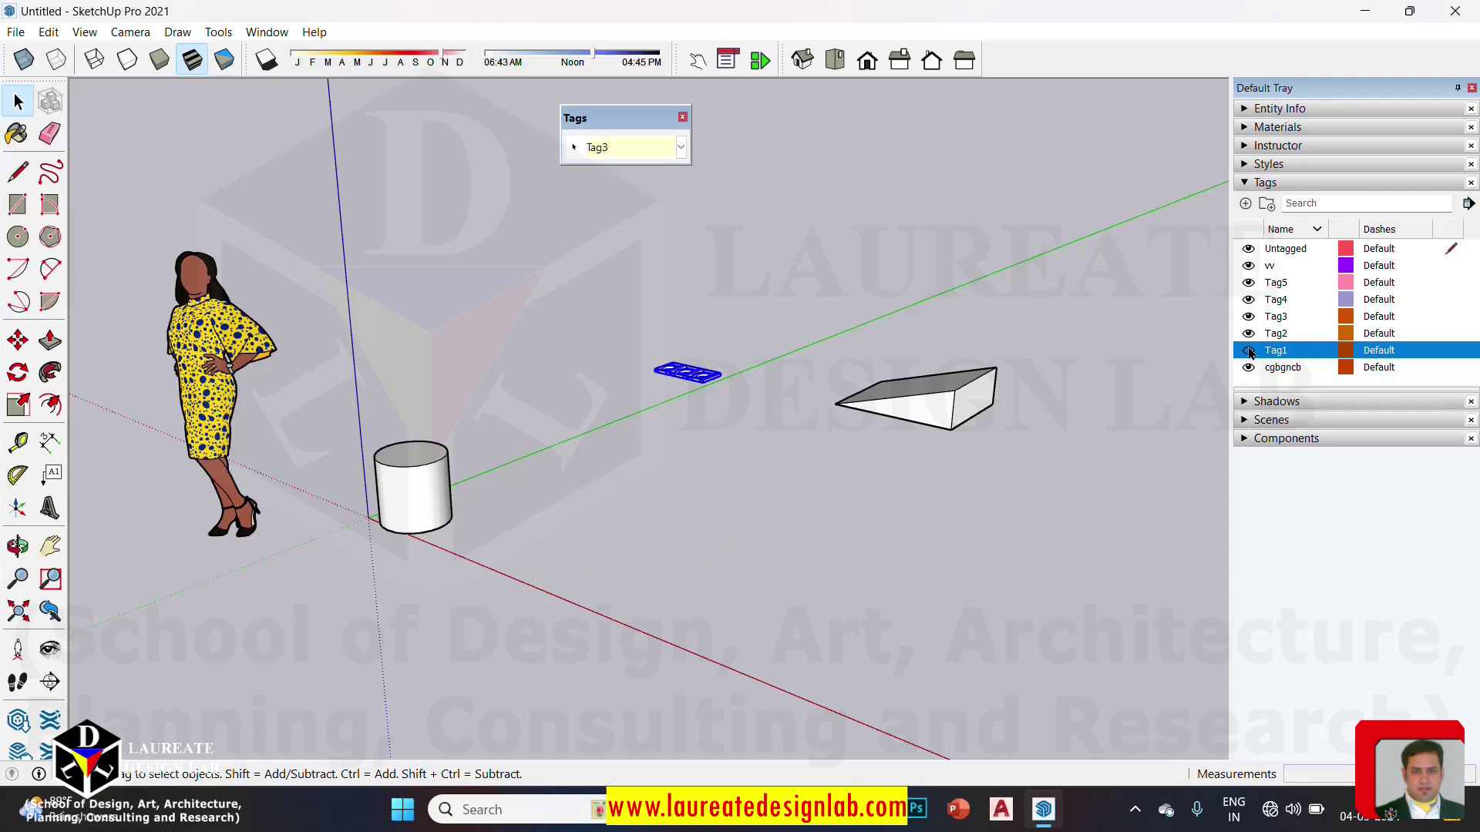
Step: Hide Tag2 so the wedge disappears, keeping Tag3 and cgbgncb visible
click(1250, 335)
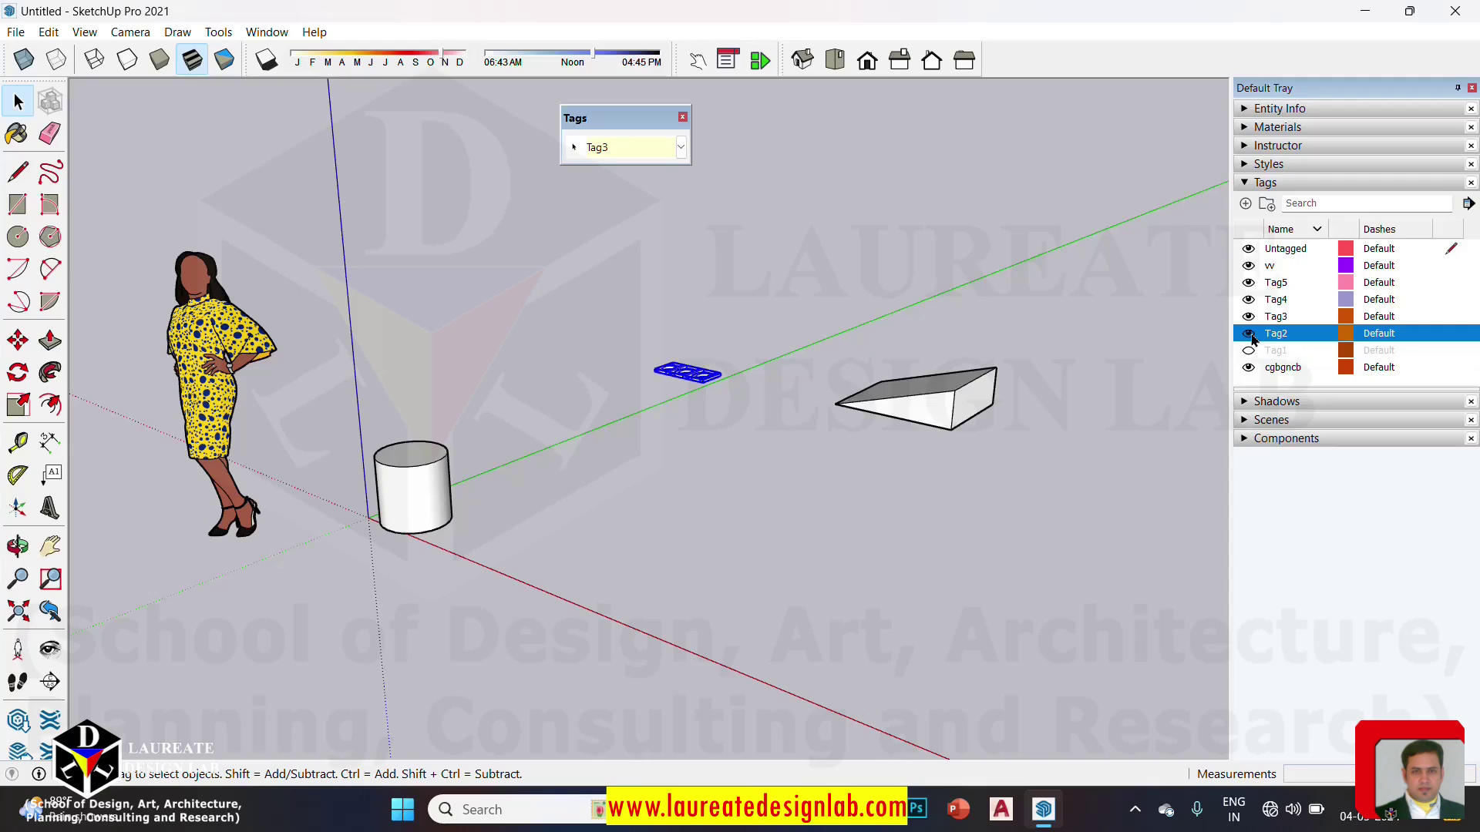
click(1250, 335)
click(1250, 317)
click(1250, 317)
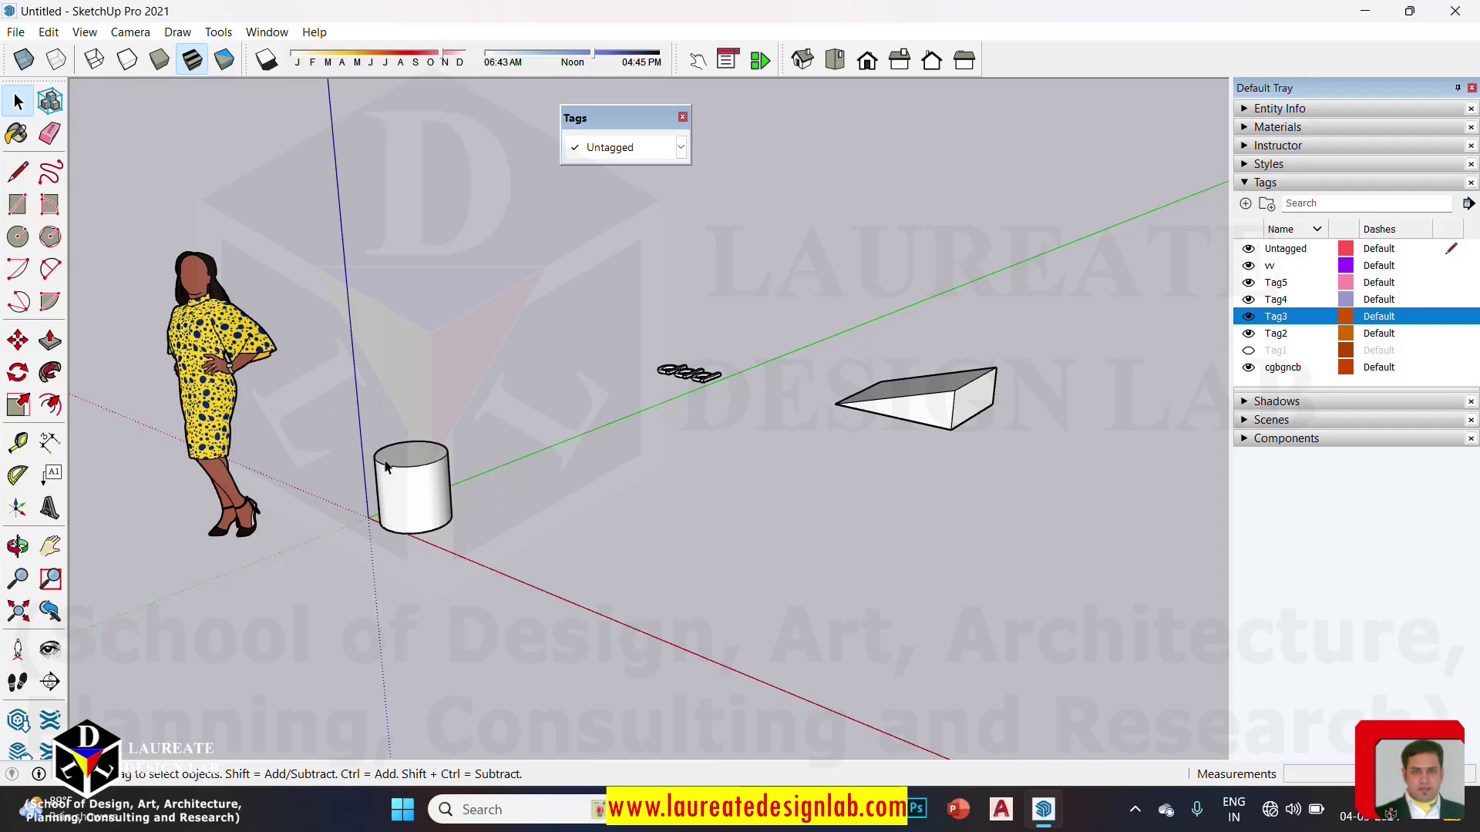
click(1248, 333)
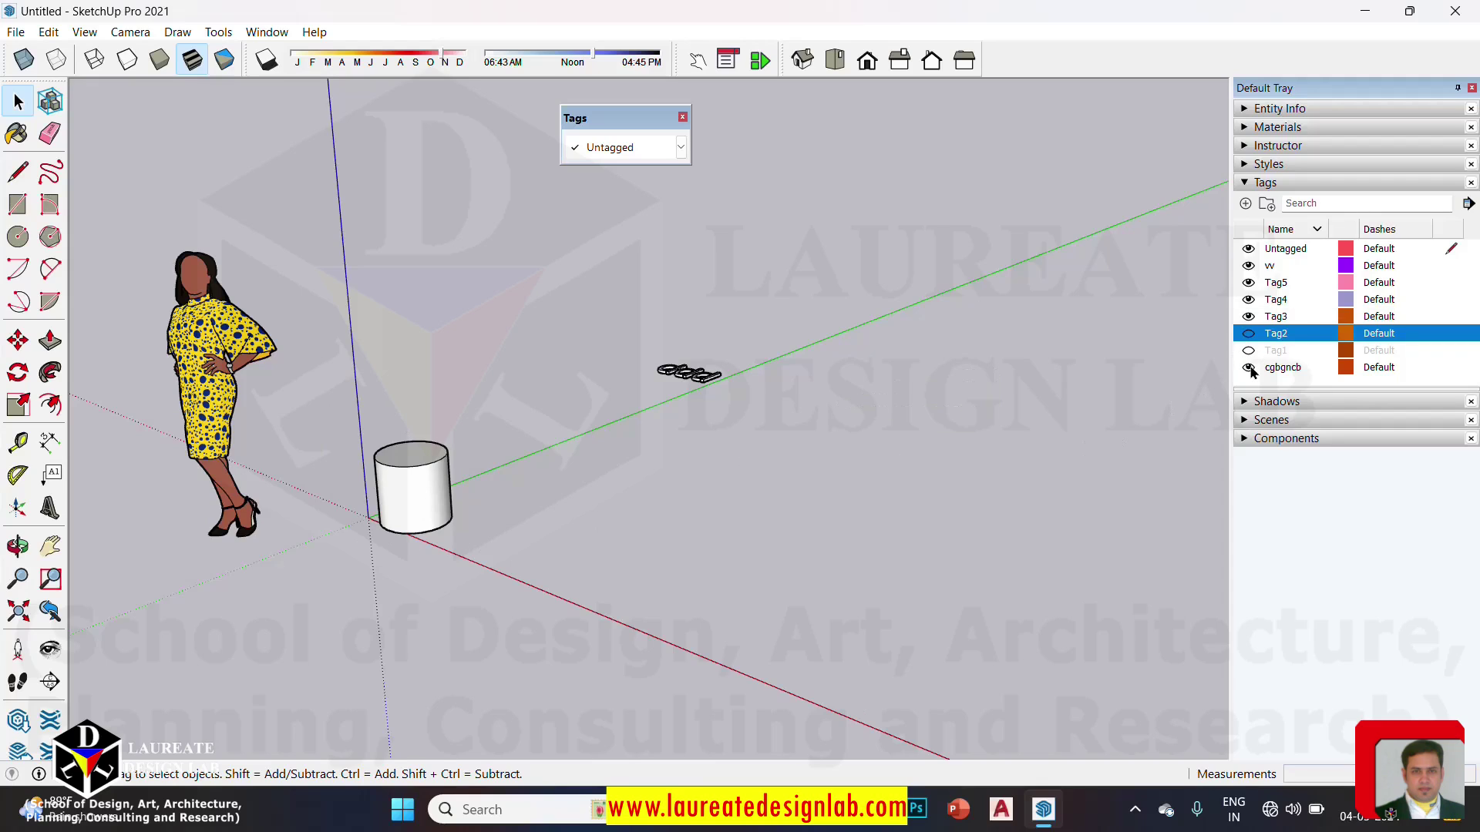
click(1249, 368)
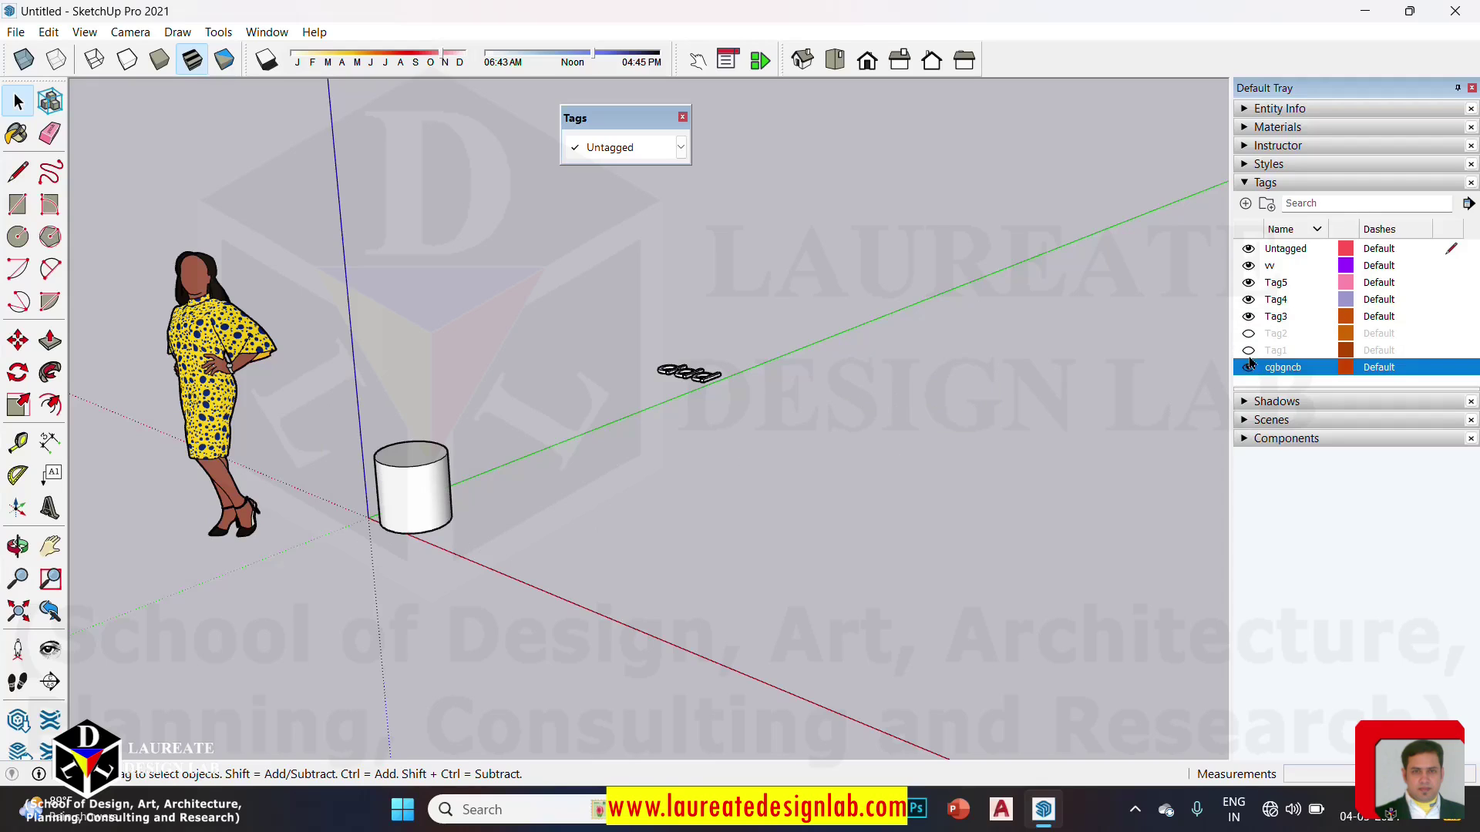
Step: Hide Tag3 so the 3D text disappears, then zoom in on the cylinder
click(1249, 317)
scroll(489, 423, up, 3)
scroll(527, 494, up, 2)
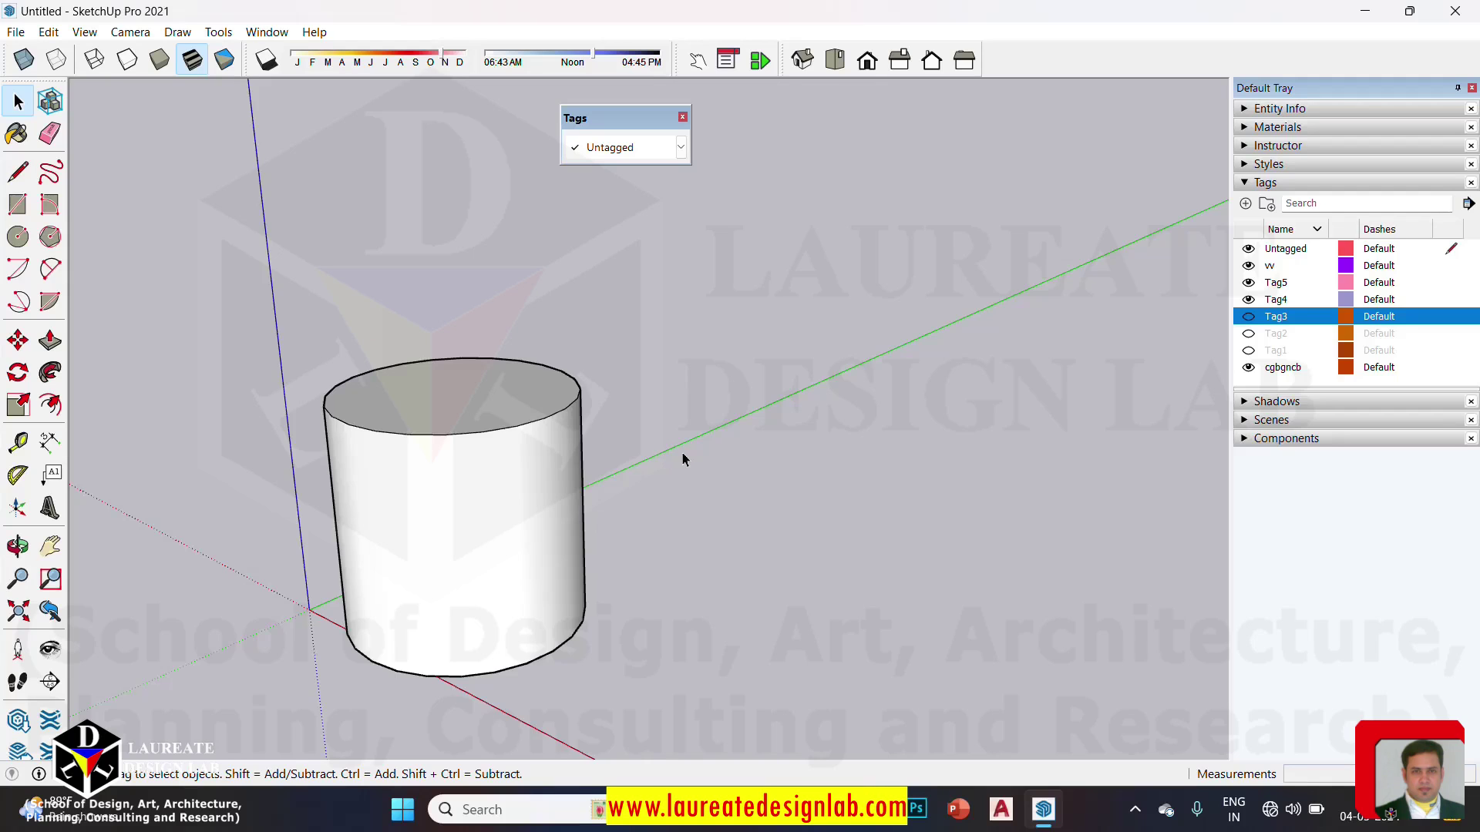
scroll(526, 474, down, 2)
scroll(516, 470, down, 2)
scroll(529, 468, down, 1)
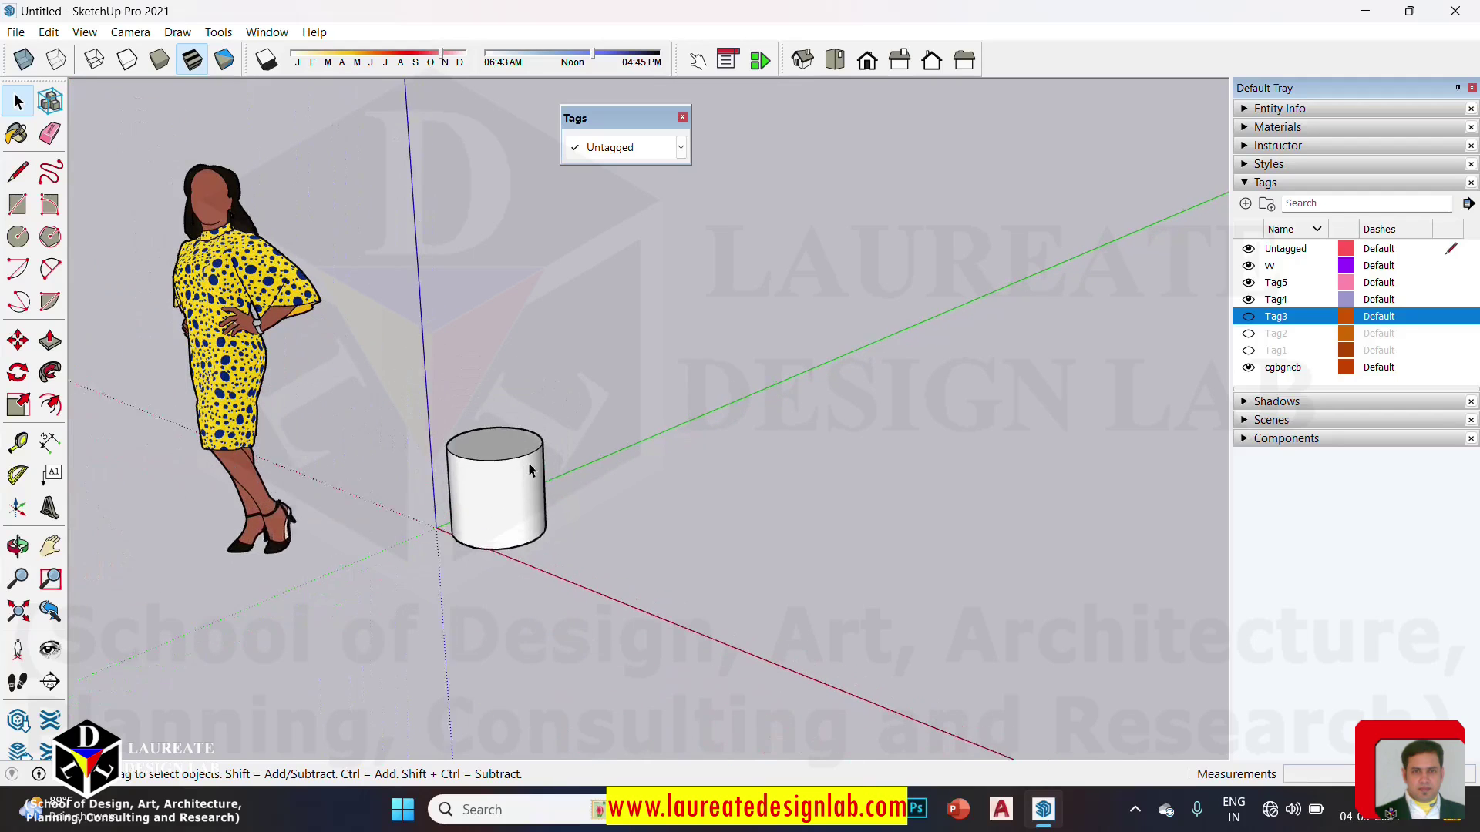
scroll(539, 456, up, 2)
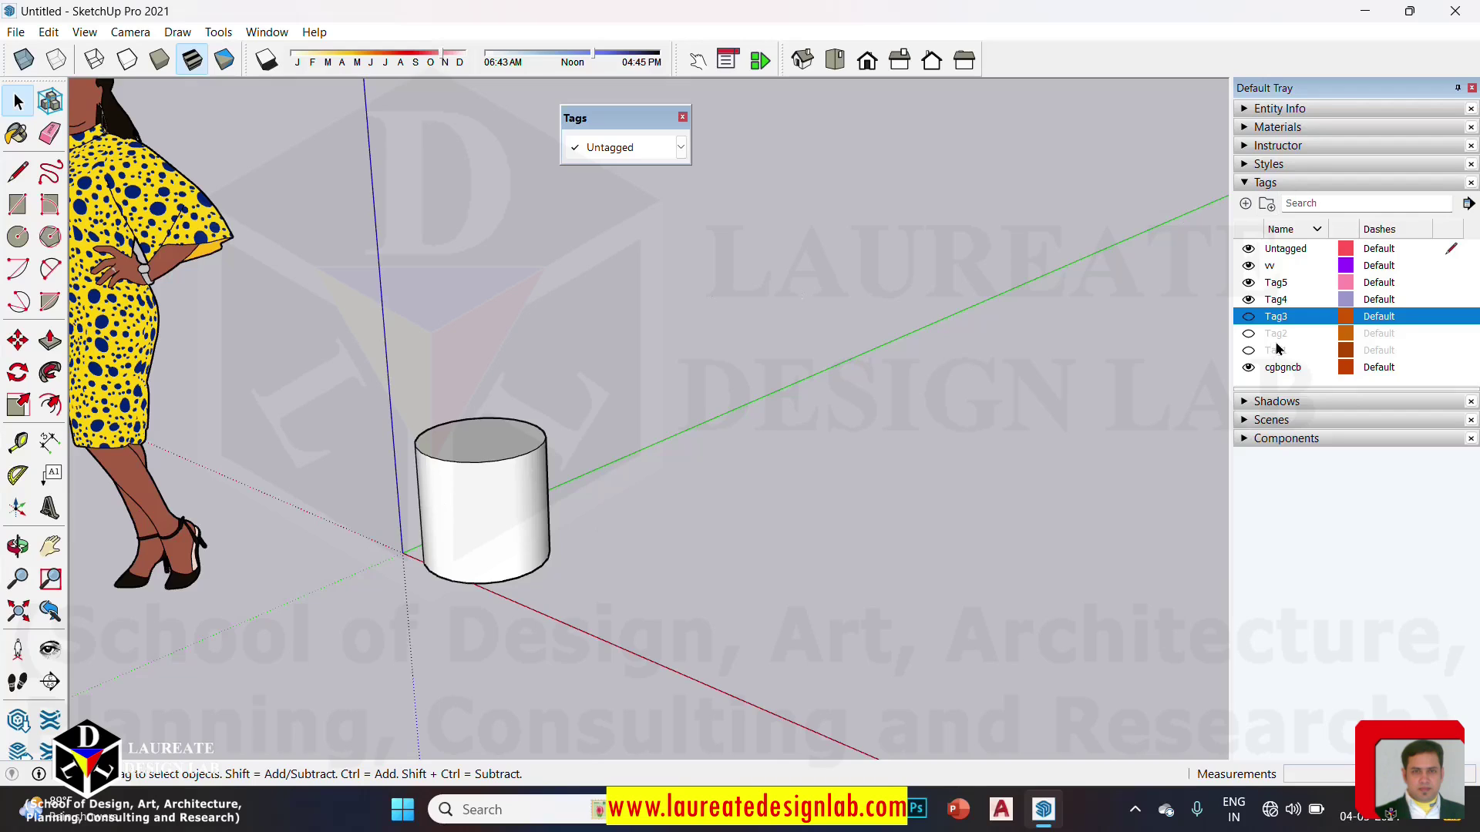
Step: Open and dismiss the toolbar list without changes, then zoom further on the cylinder
right_click(236, 64)
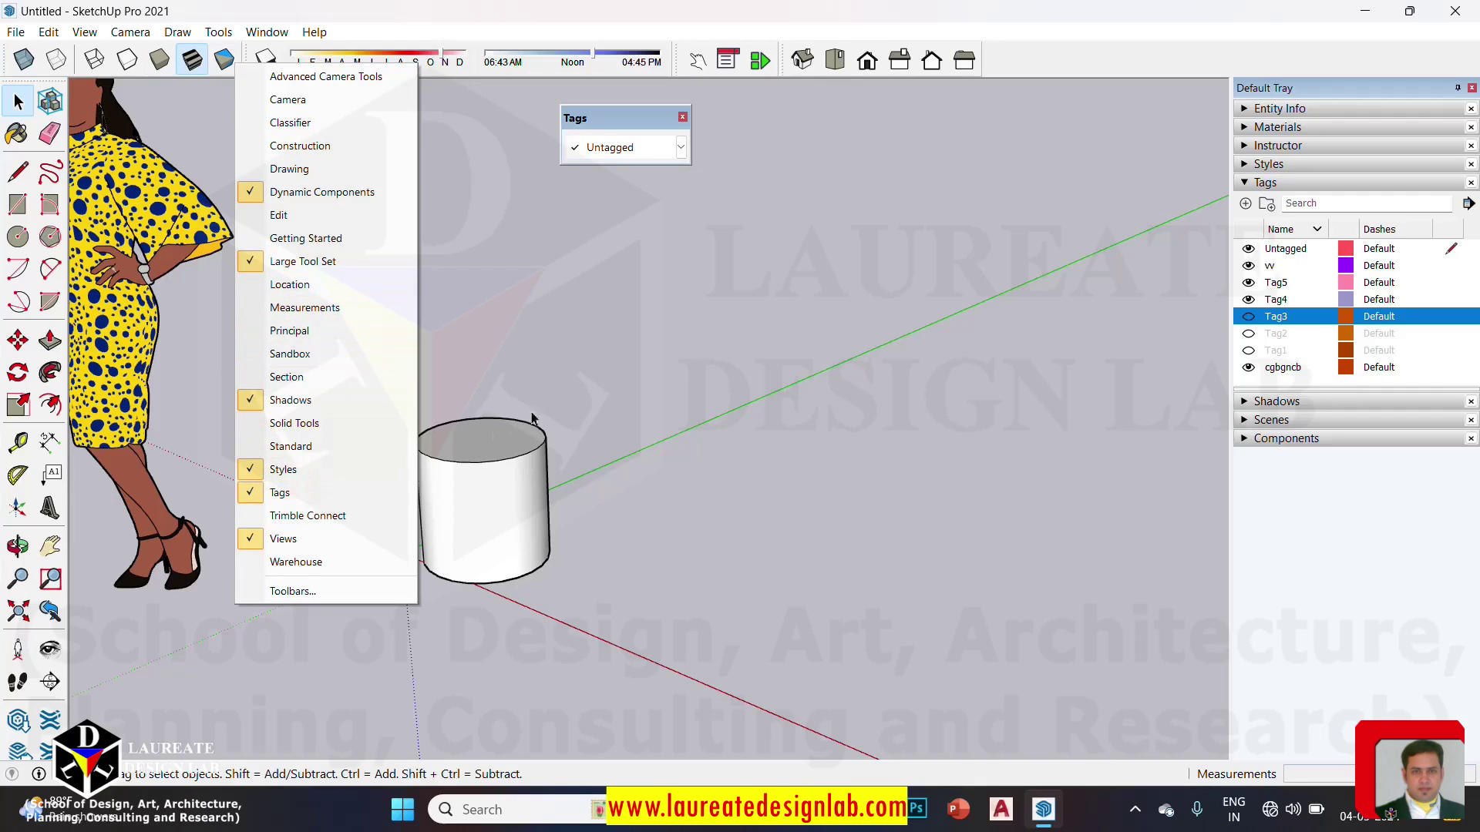
click(448, 492)
scroll(489, 455, up, 3)
scroll(489, 454, up, 2)
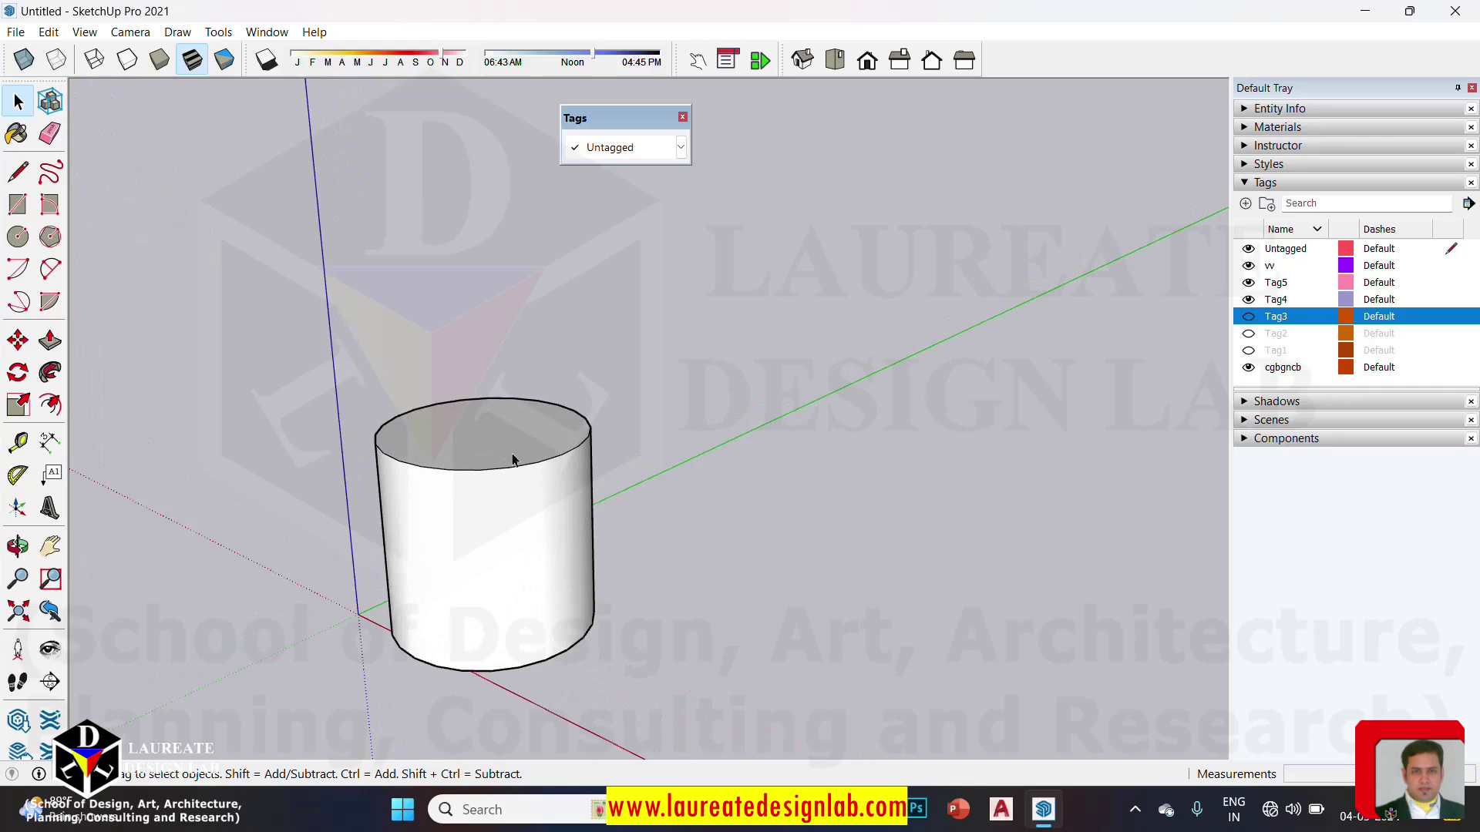